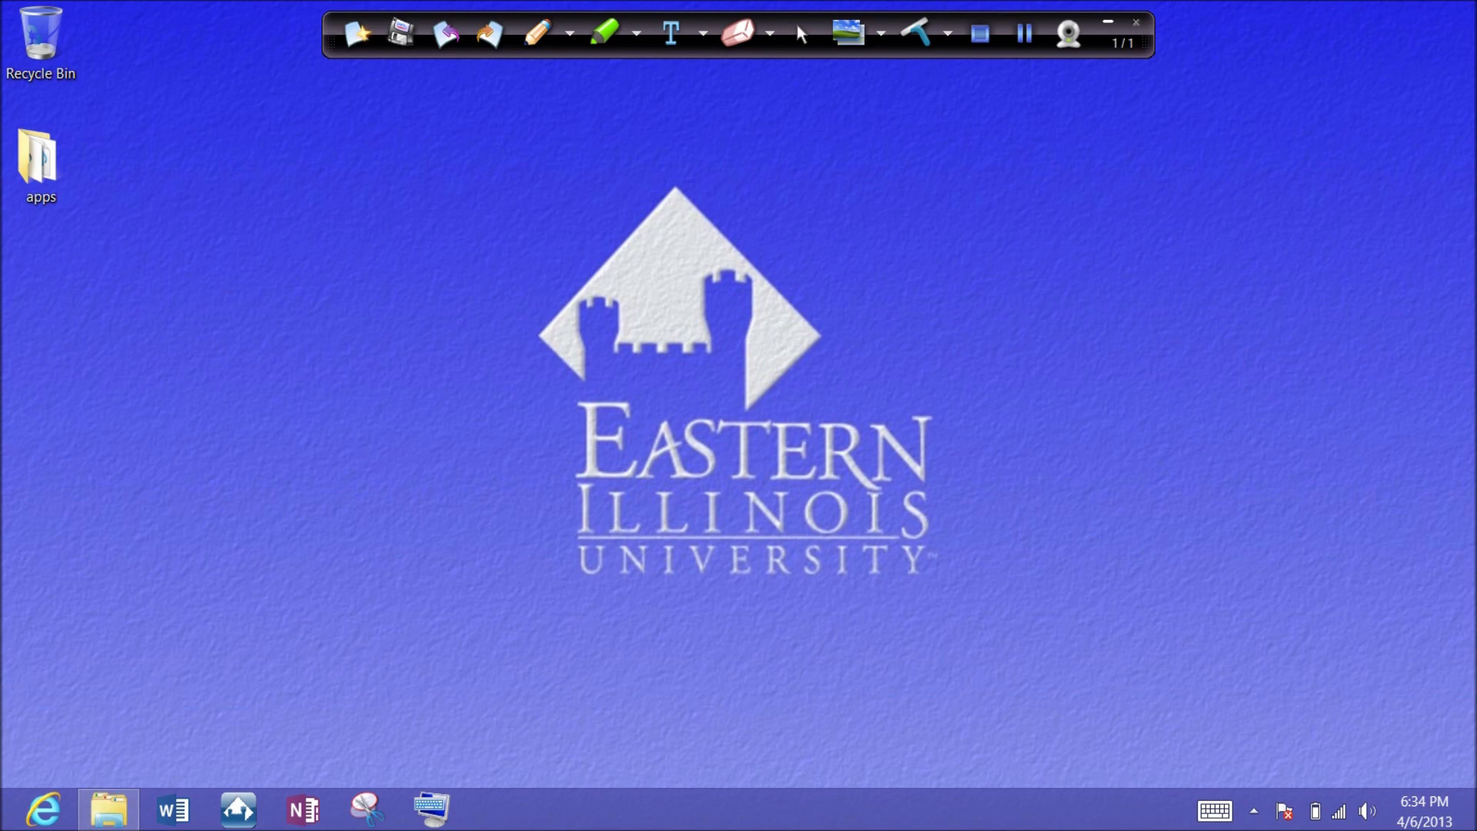
Step: Glance at the Windows charms and Start screen, then return to the desktop
key("super+c")
key("super")
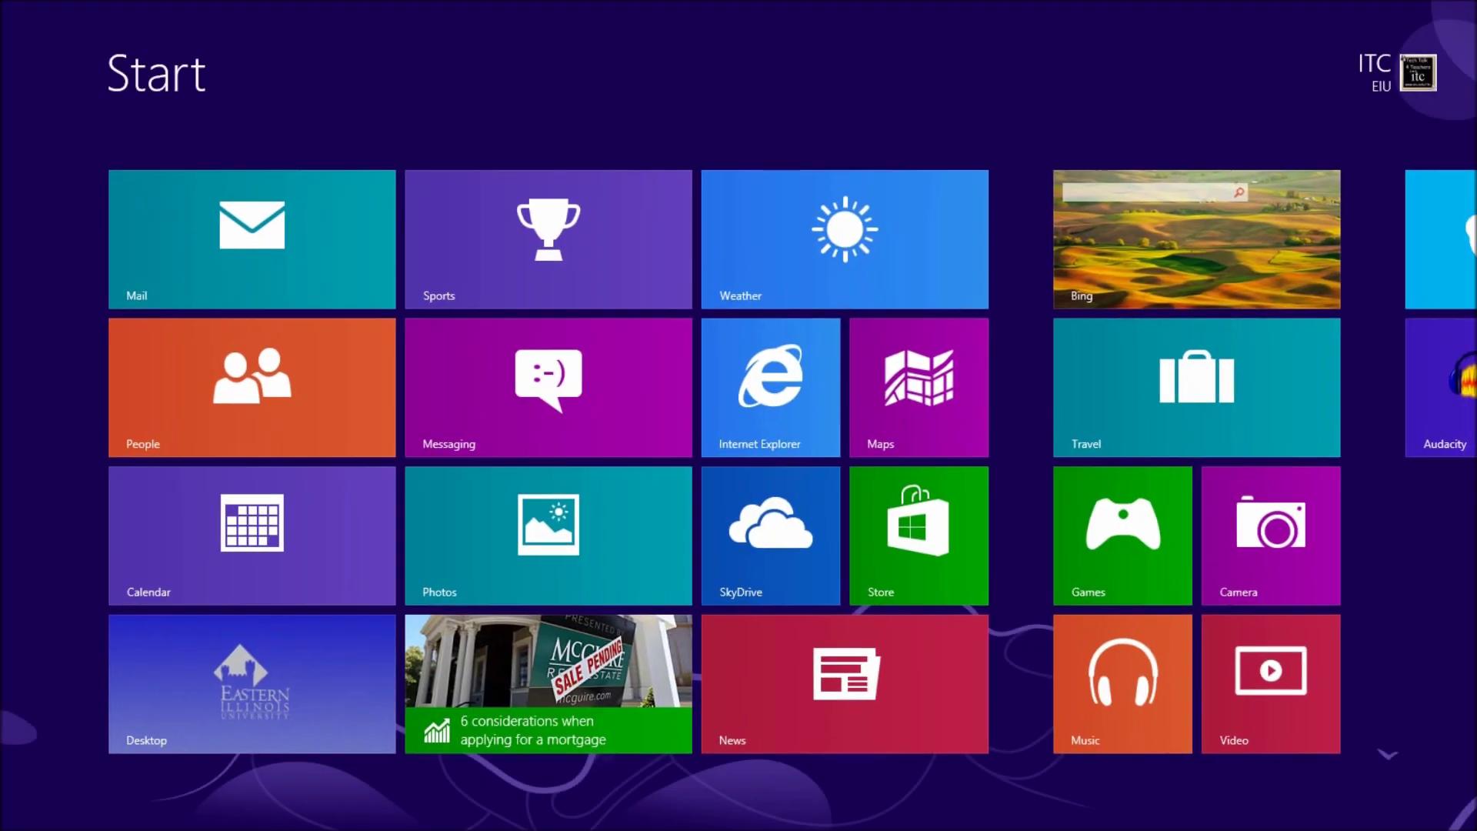
scroll(739, 415, "down", 5)
scroll(738, 416, "up", 5)
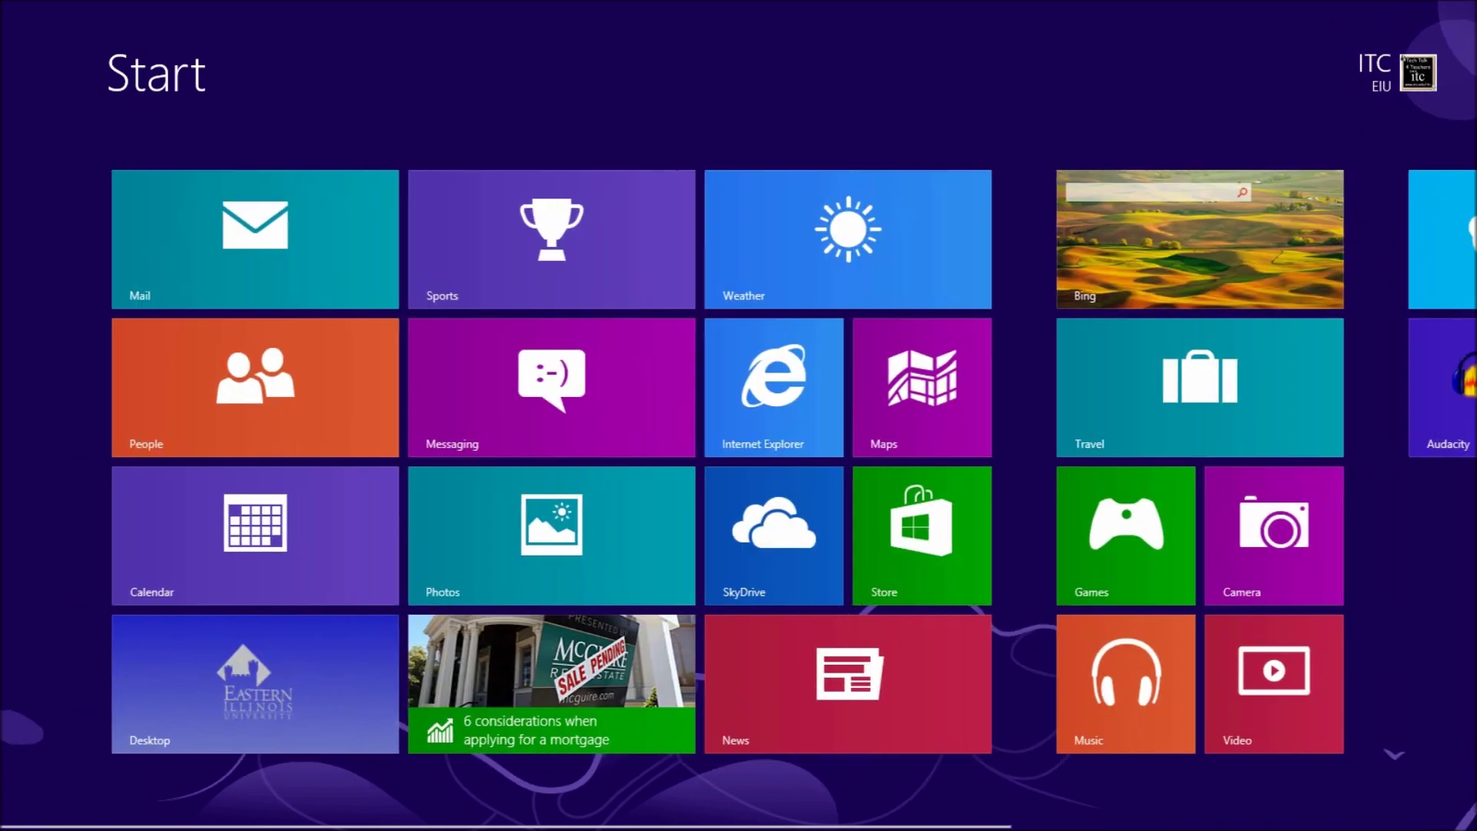
scroll(738, 416, "down", 5)
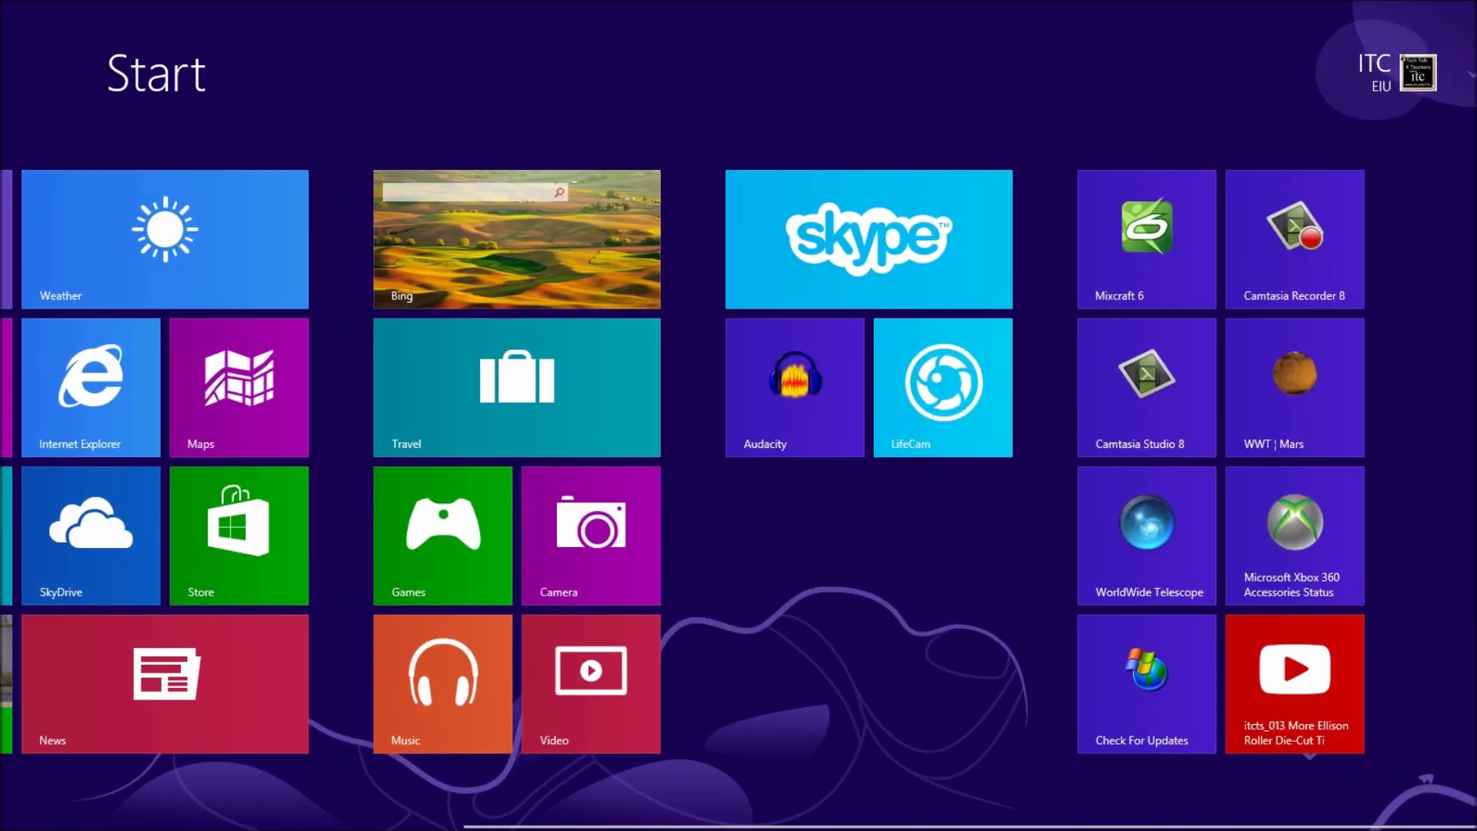
scroll(739, 415, "up", 5)
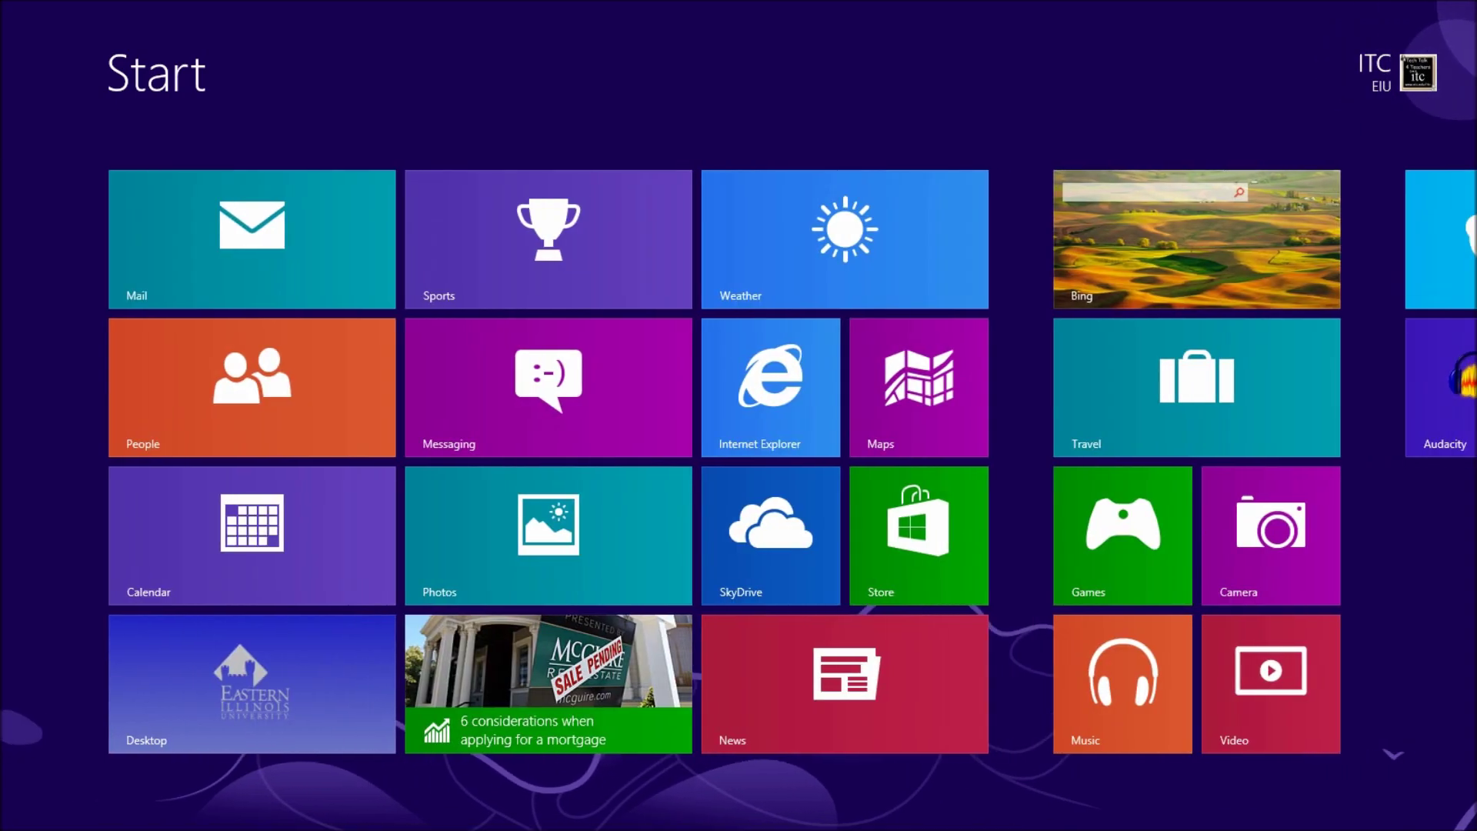
left_click(252, 683)
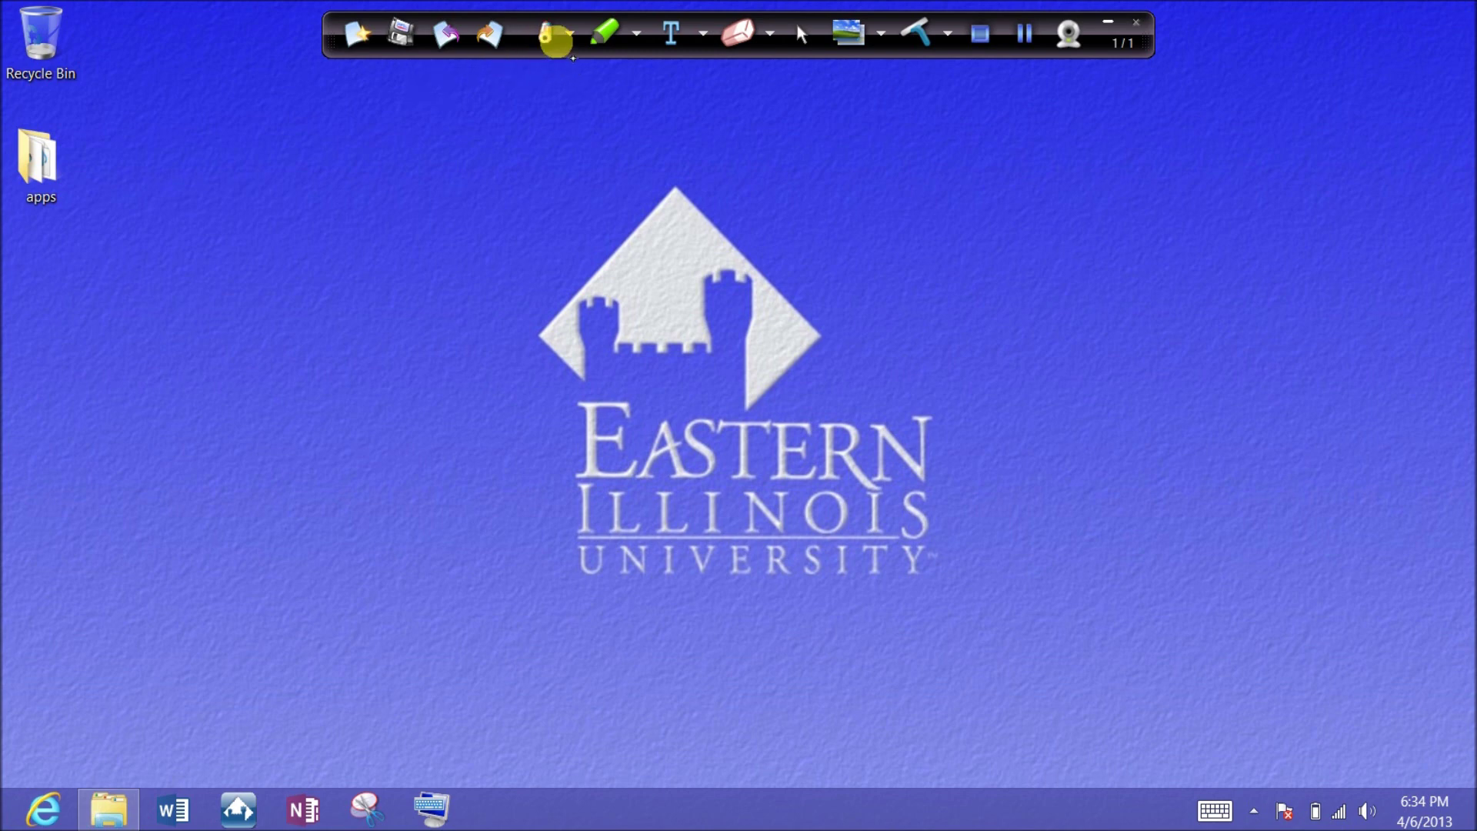
Step: Switch the pen to white, circle the university logo and draw an arrow at it
left_click(569, 33)
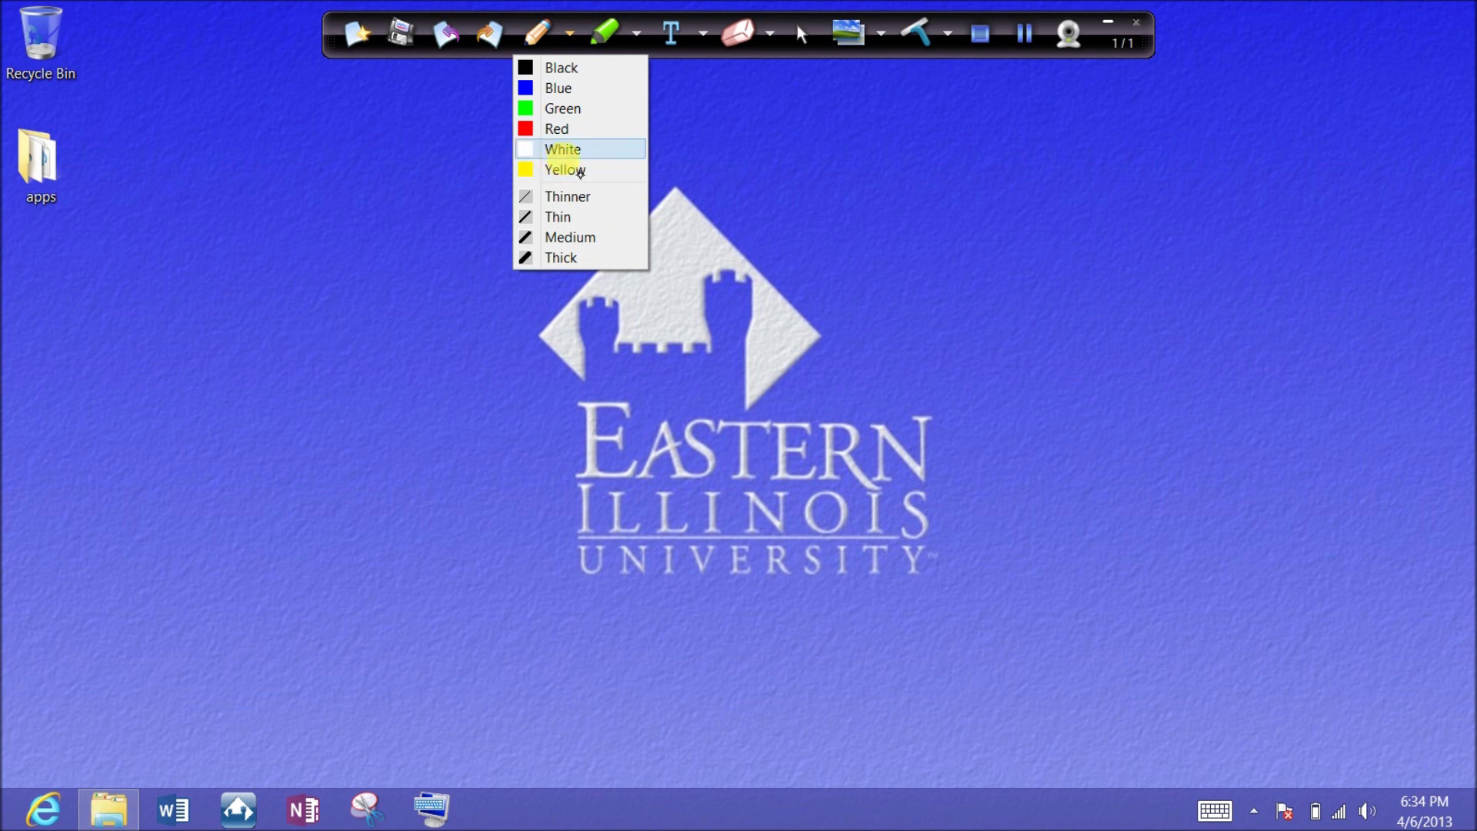
left_click(558, 150)
mouse_move(704, 141)
left_mouse_down()
mouse_move(385, 364)
mouse_move(406, 544)
mouse_move(680, 670)
mouse_move(875, 660)
mouse_move(1056, 418)
mouse_move(957, 247)
mouse_move(681, 138)
left_mouse_up()
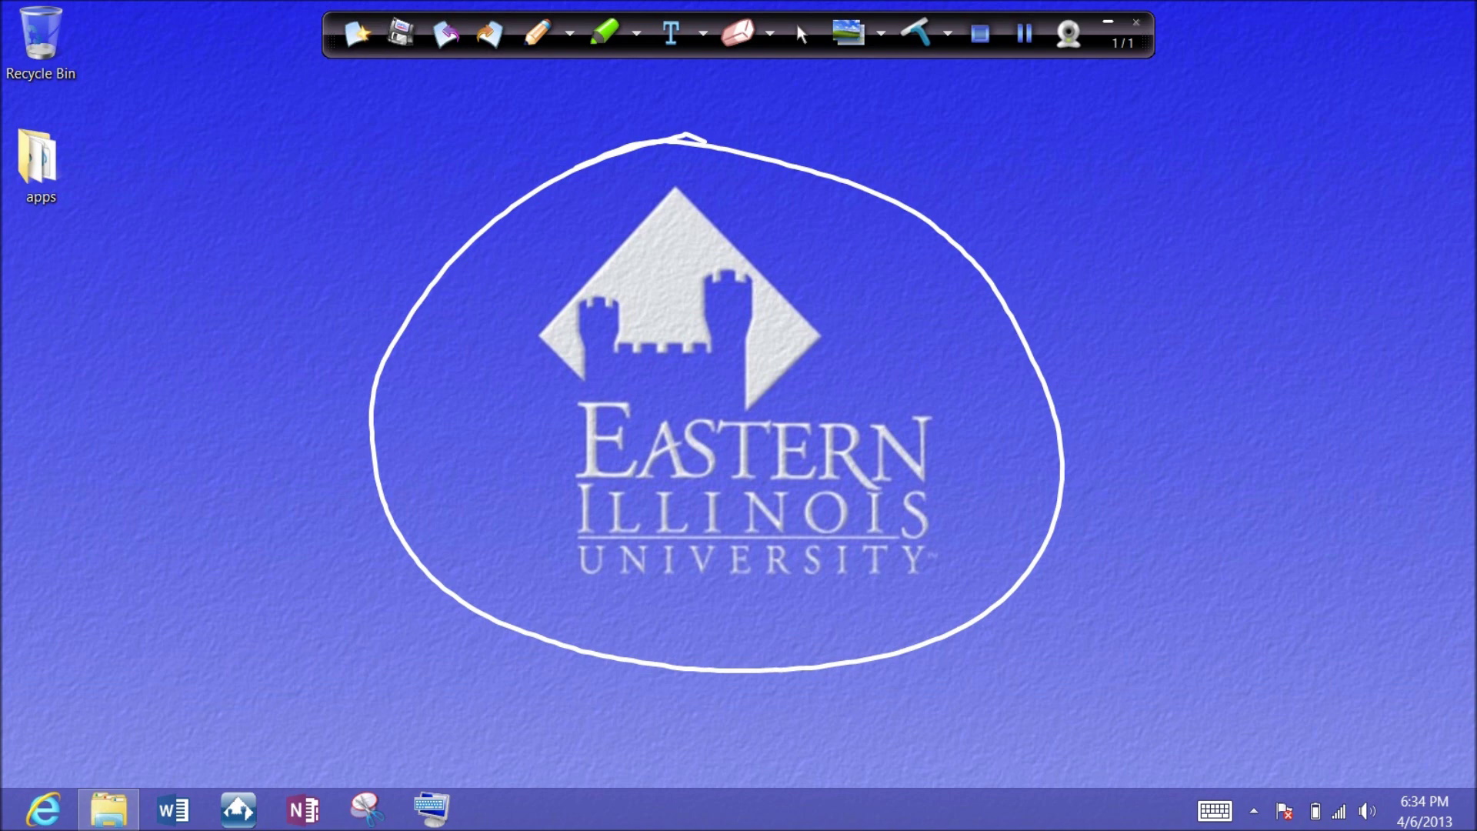
left_click_drag(1023, 229, 1233, 164)
left_click_drag(1048, 180, 1044, 236)
Step: Add a second arrow, wipe all the ink, and cover the screen with a blank whiteboard
left_click_drag(1048, 310, 1267, 264)
left_click_drag(1099, 267, 1123, 330)
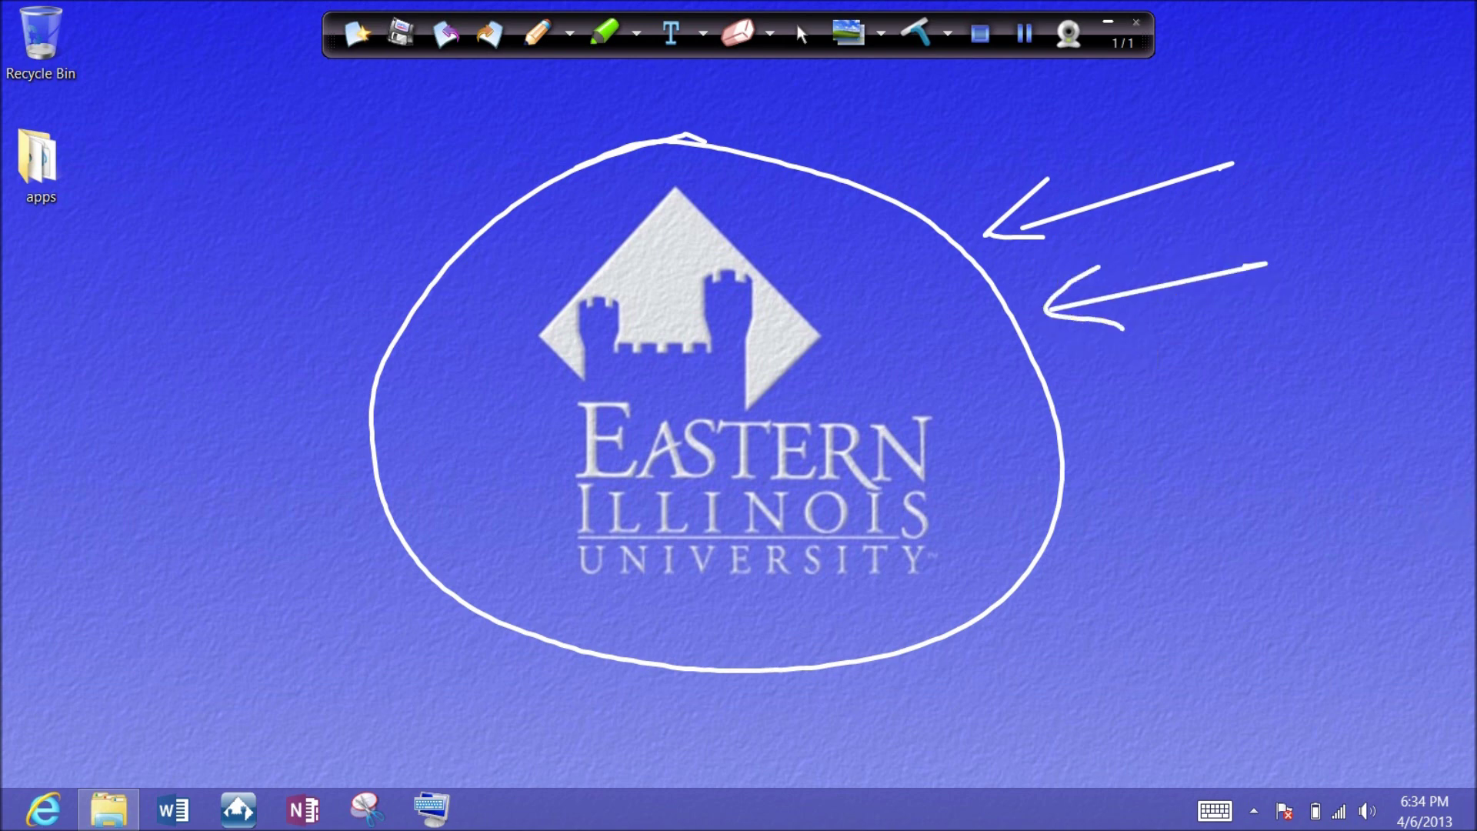
left_click(917, 32)
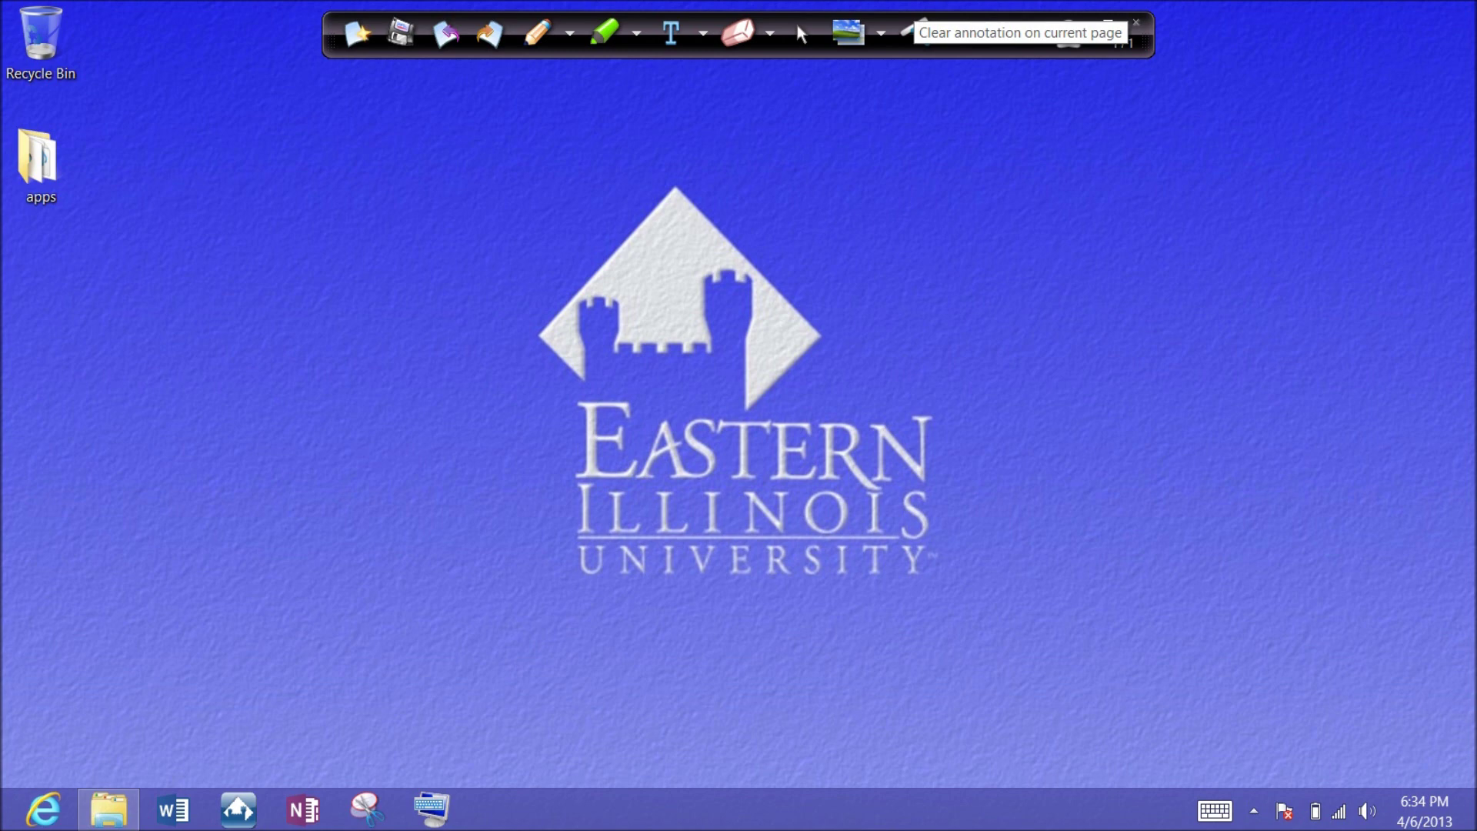
left_click(849, 35)
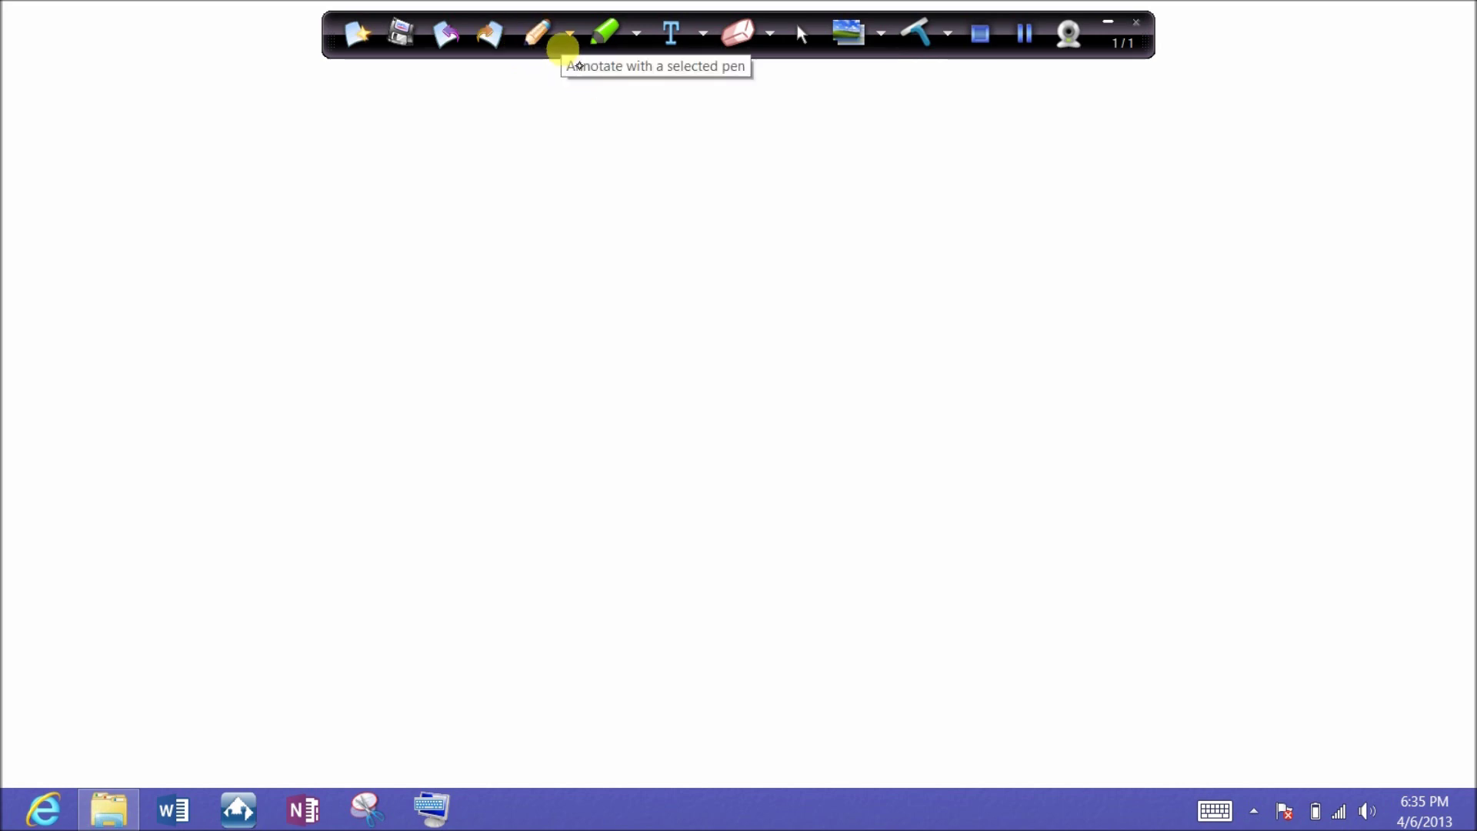
Step: Write 2 + 2 = 4 in blue on the whiteboard
left_click(570, 34)
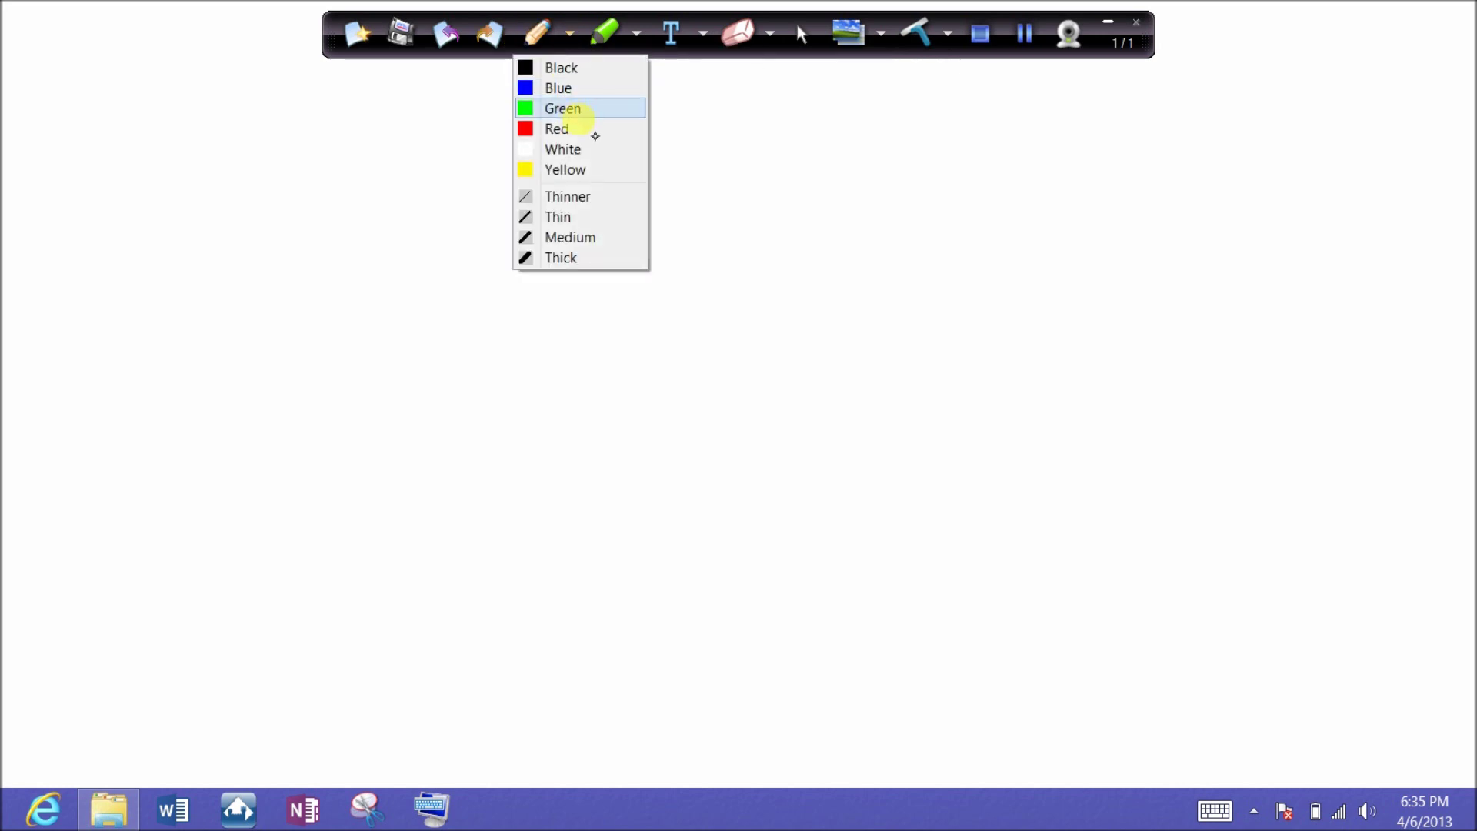
left_click(560, 89)
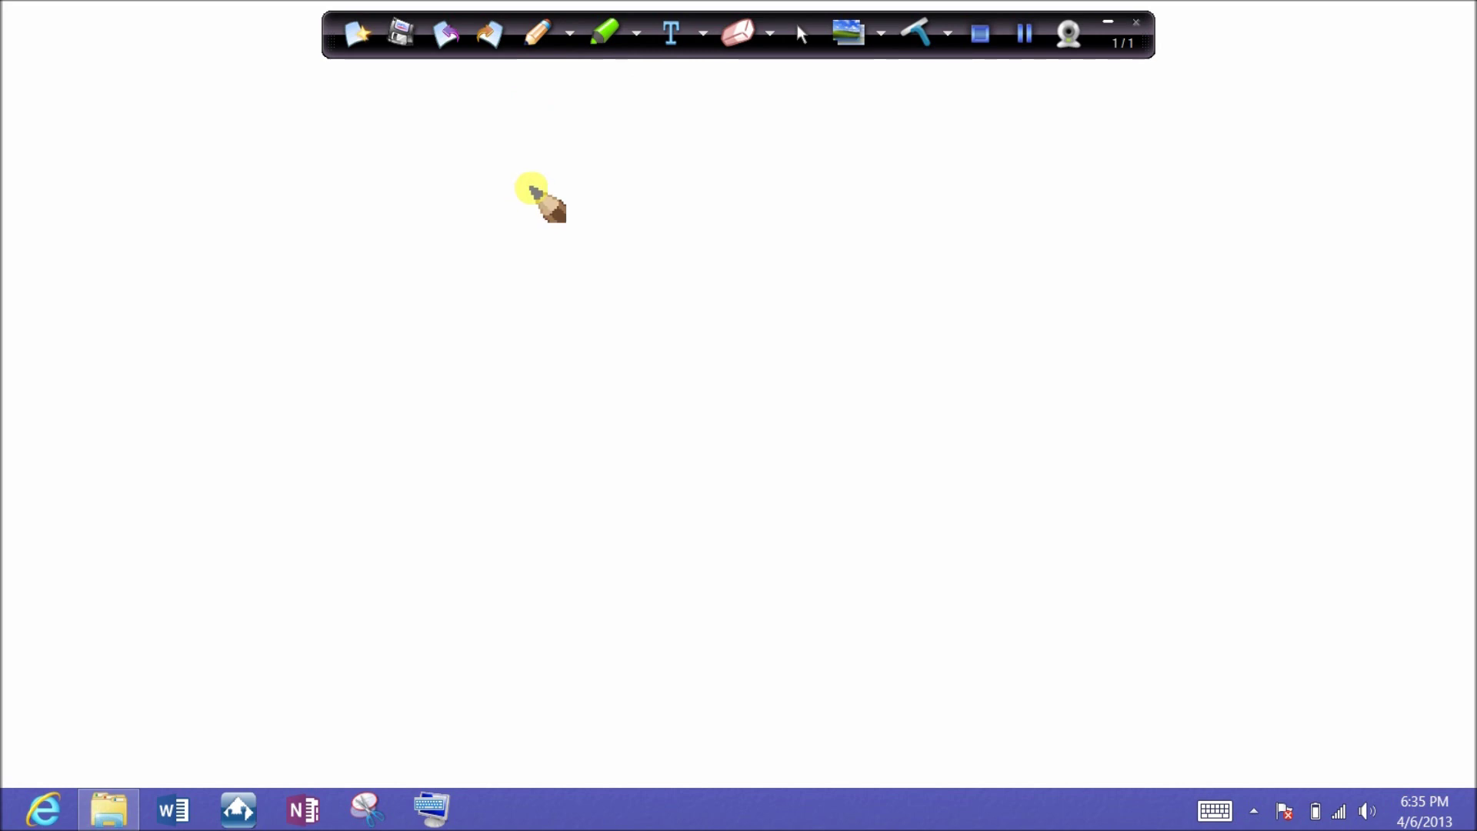
mouse_move(517, 178)
left_mouse_down()
mouse_move(525, 221)
mouse_move(670, 197)
left_mouse_up()
left_click_drag(640, 179, 631, 226)
mouse_move(692, 179)
left_mouse_down()
mouse_move(717, 221)
mouse_move(817, 187)
left_mouse_up()
mouse_move(771, 206)
left_mouse_down()
mouse_move(892, 203)
mouse_move(869, 240)
left_mouse_up()
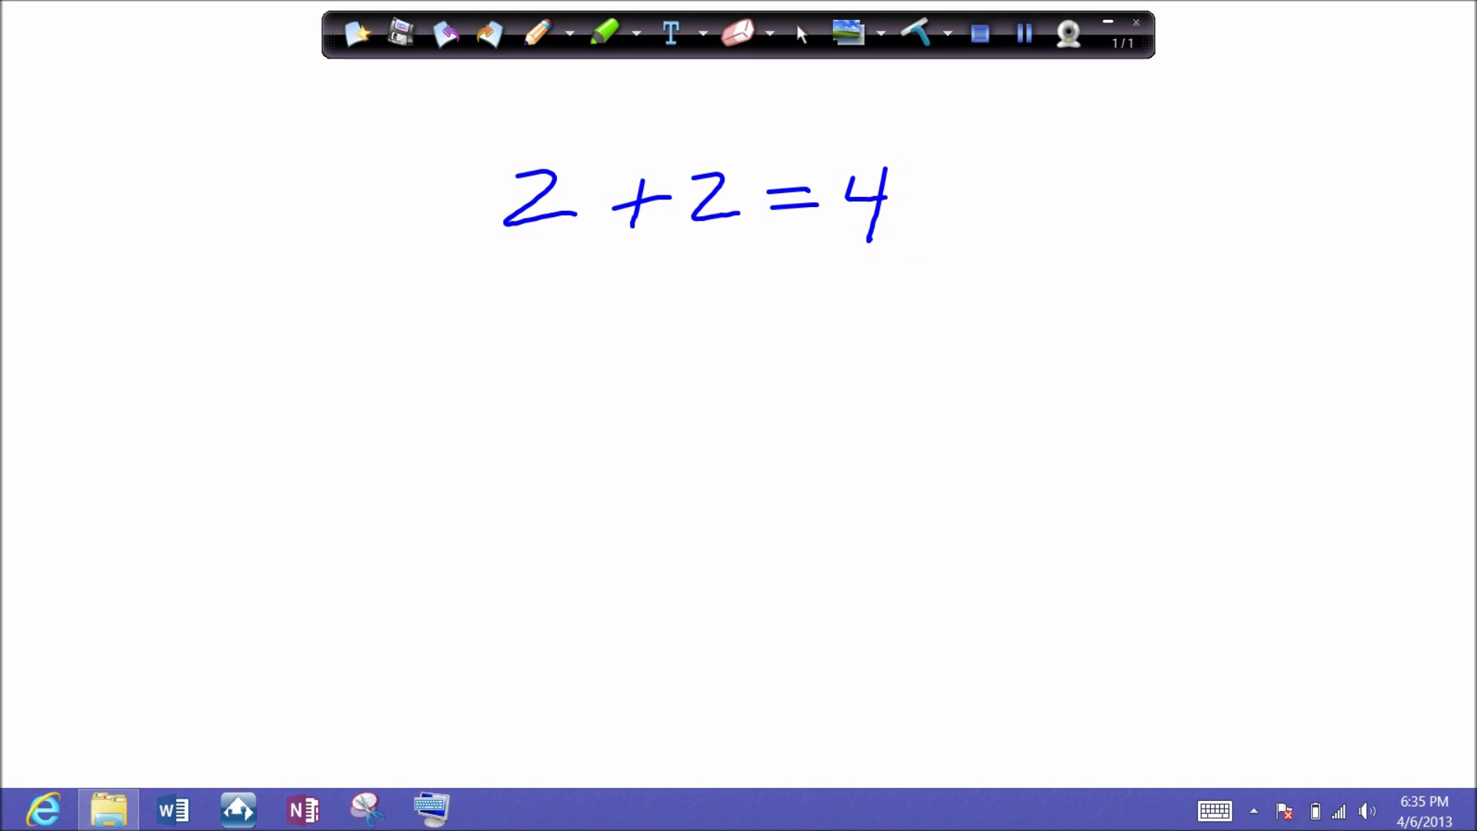
Step: Write 2 + 2 = 4 again in red with a red zigzag below, then clear the board
left_click(569, 34)
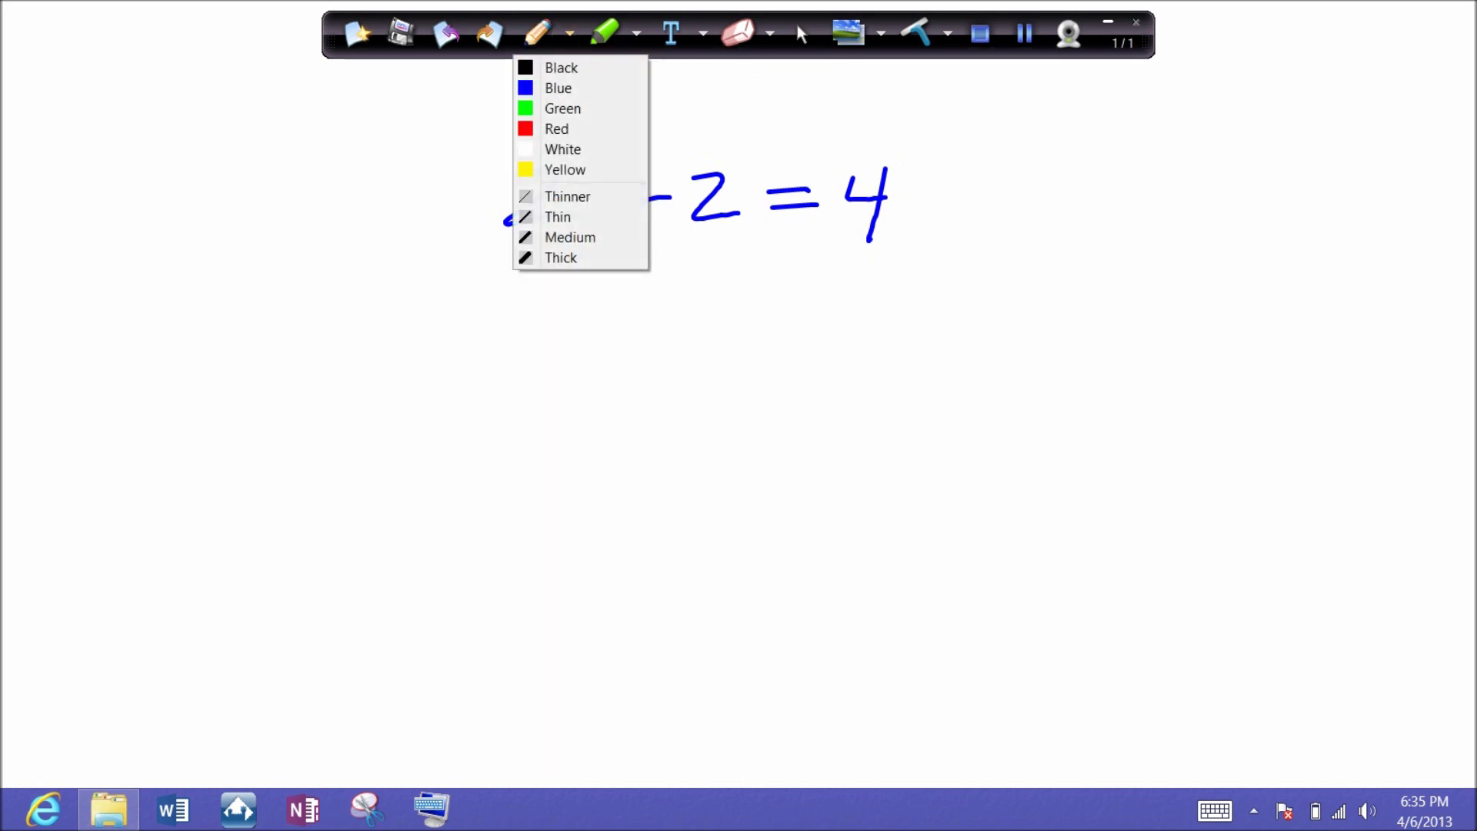
left_click(559, 129)
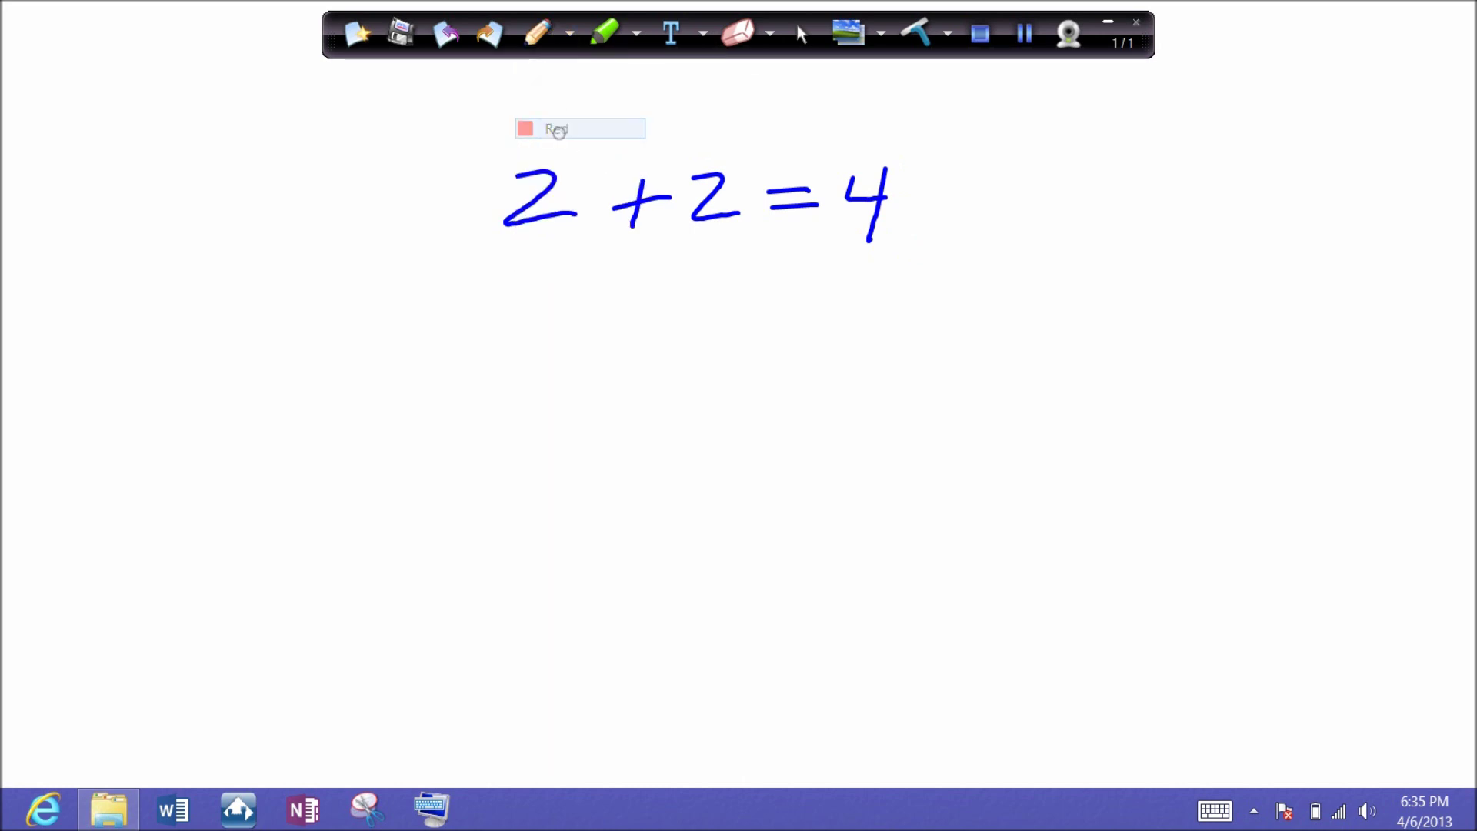
mouse_move(520, 307)
left_mouse_down()
mouse_move(553, 311)
mouse_move(564, 334)
mouse_move(615, 335)
mouse_move(599, 331)
mouse_move(801, 294)
left_mouse_up()
mouse_move(731, 321)
left_mouse_down()
mouse_move(871, 302)
mouse_move(849, 340)
left_mouse_up()
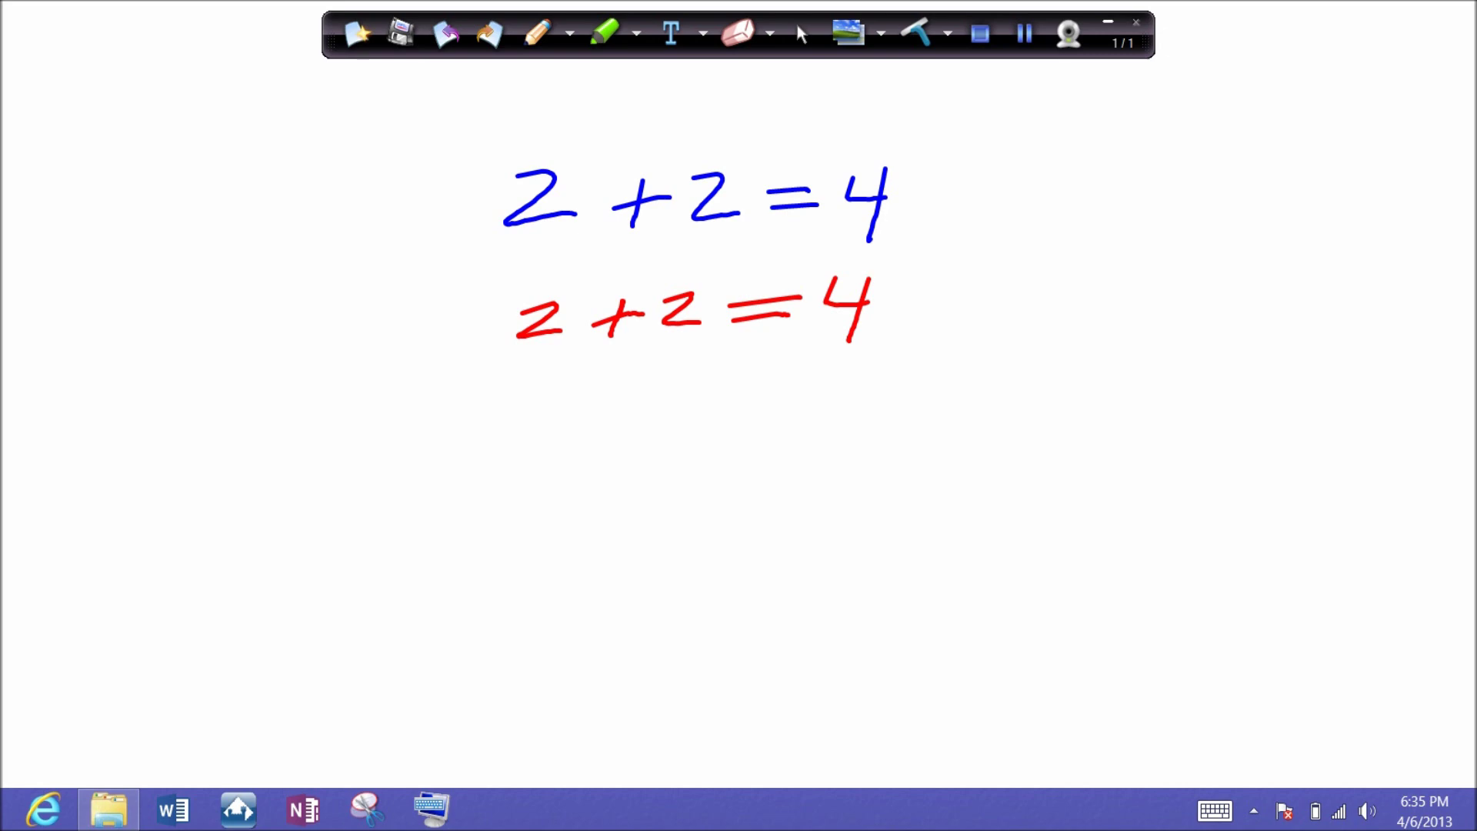
mouse_move(616, 444)
left_mouse_down()
mouse_move(901, 490)
mouse_move(1183, 455)
left_mouse_up()
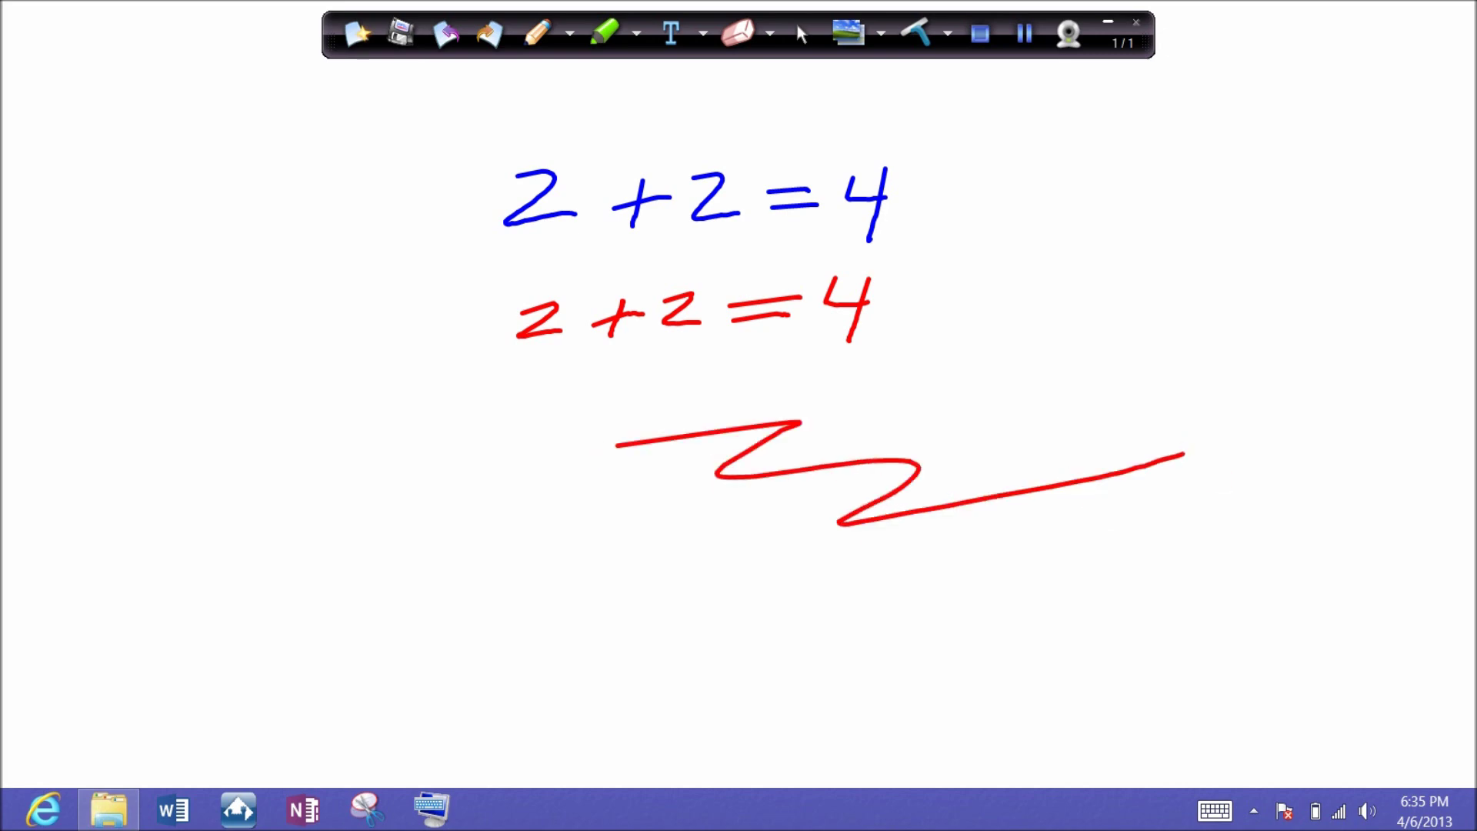
left_click(915, 32)
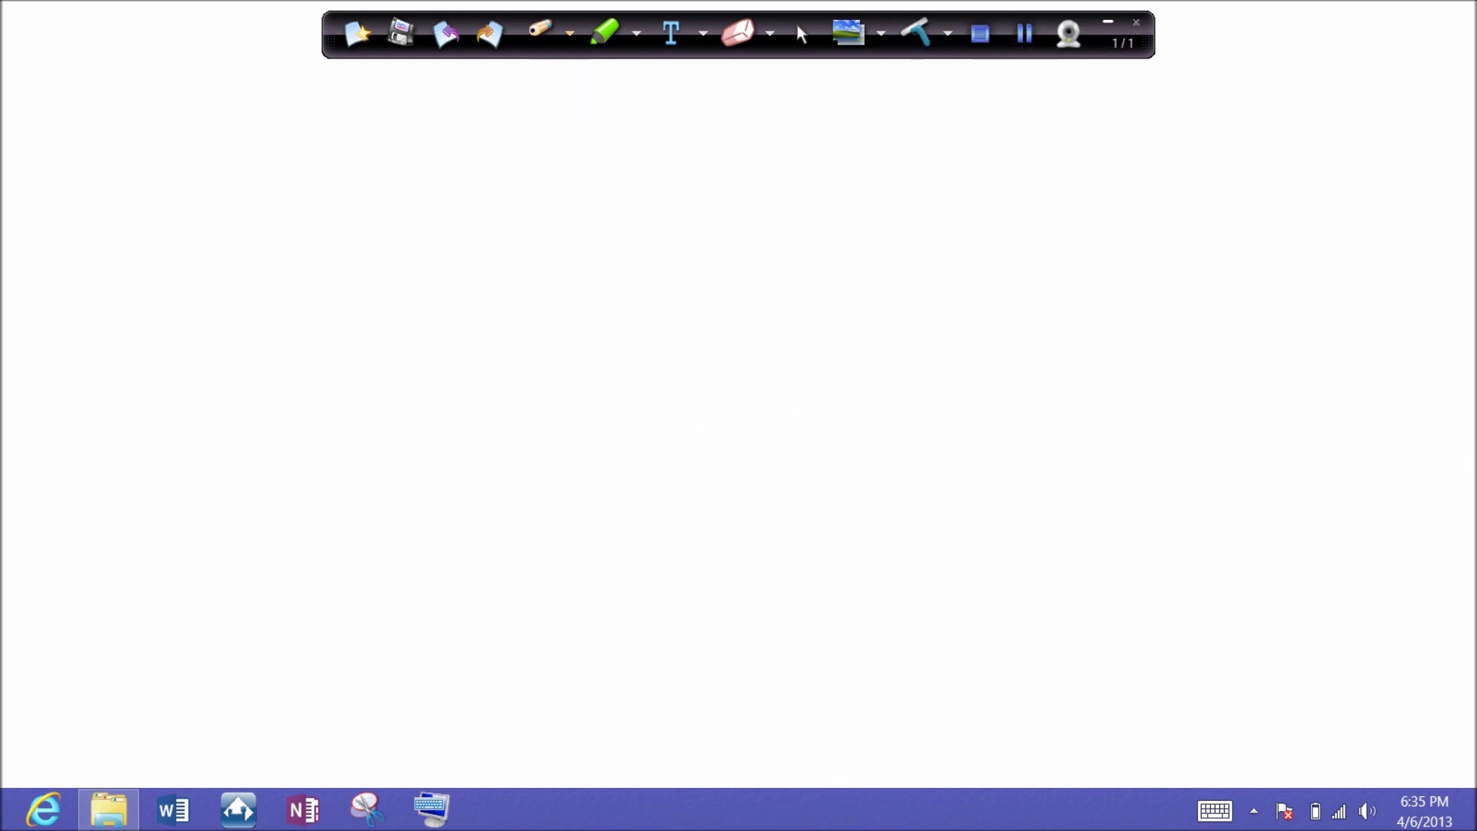
Step: Toggle the whiteboard on and off, then switch the board background to black
left_click(868, 34)
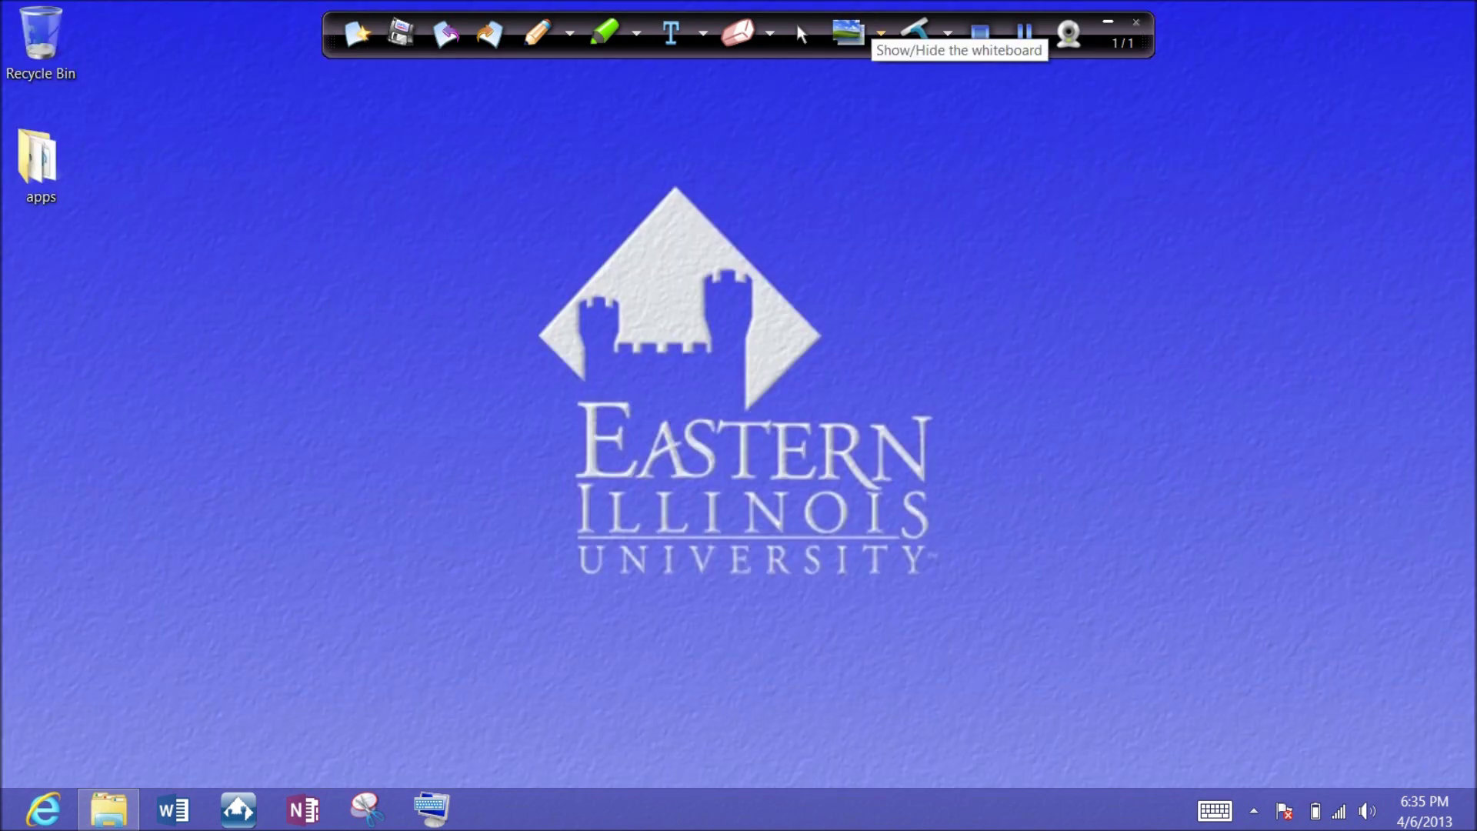
left_click(850, 34)
left_click(850, 33)
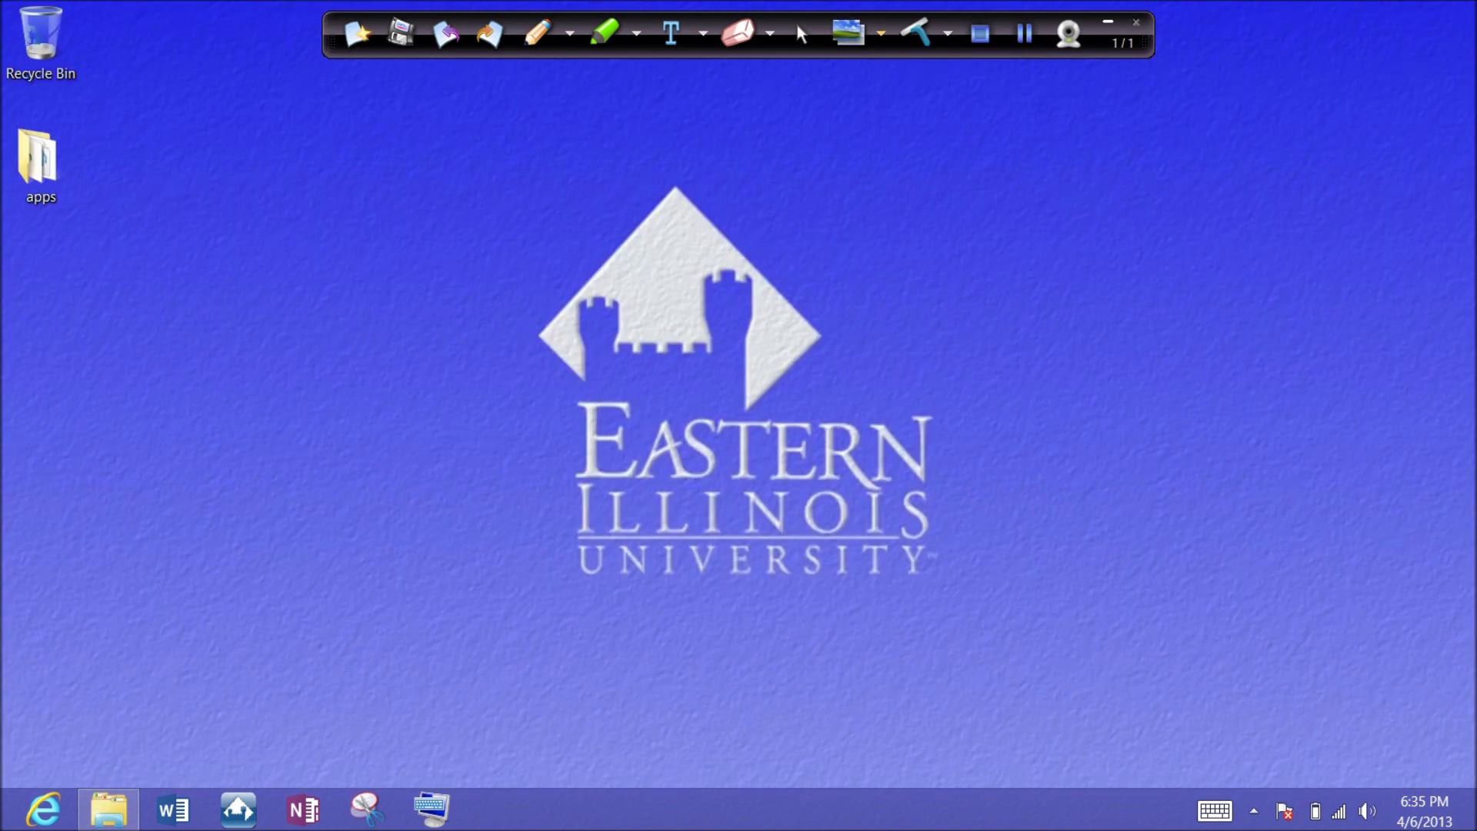
left_click(863, 34)
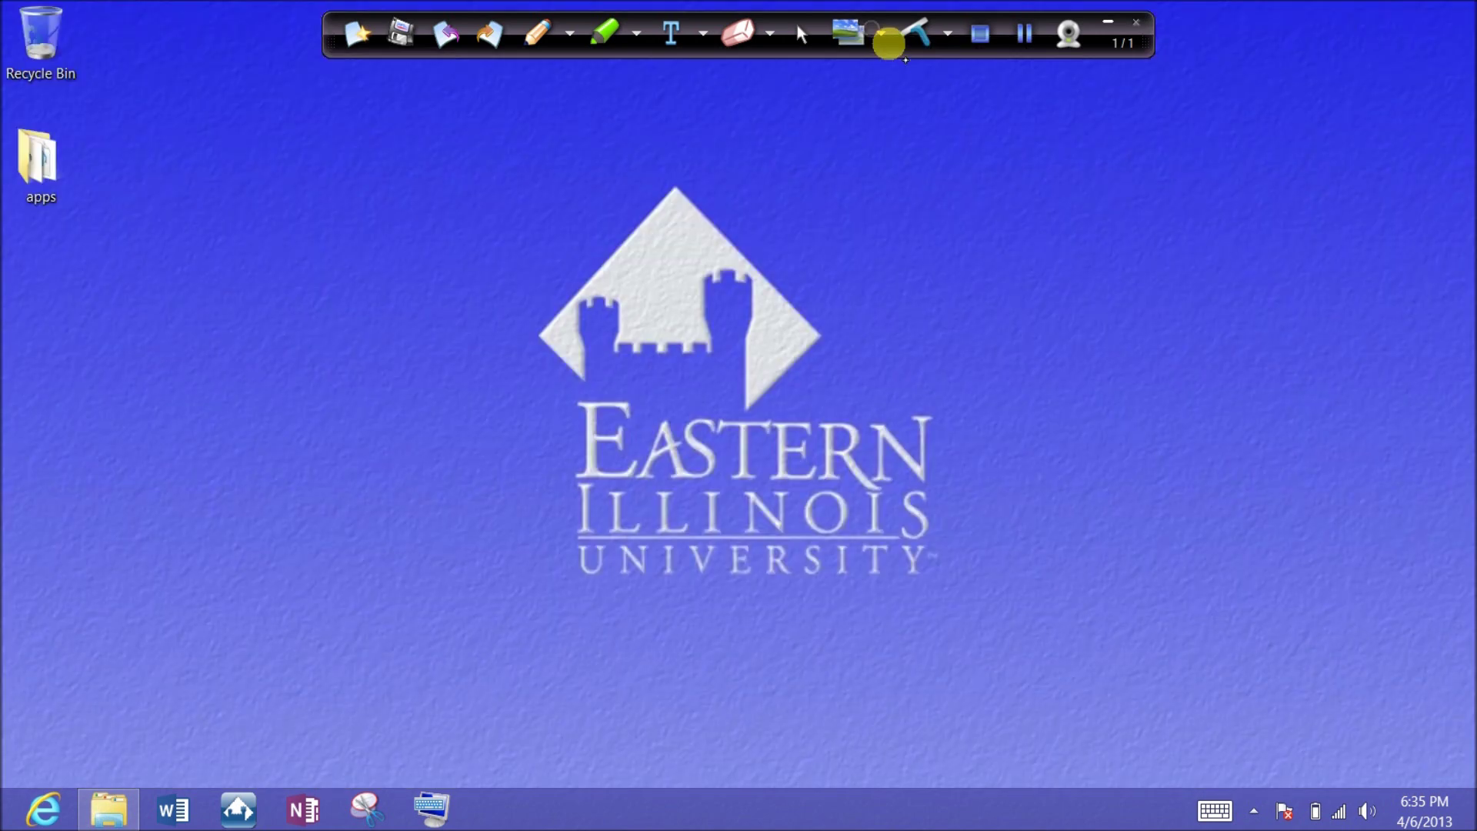
left_click(876, 34)
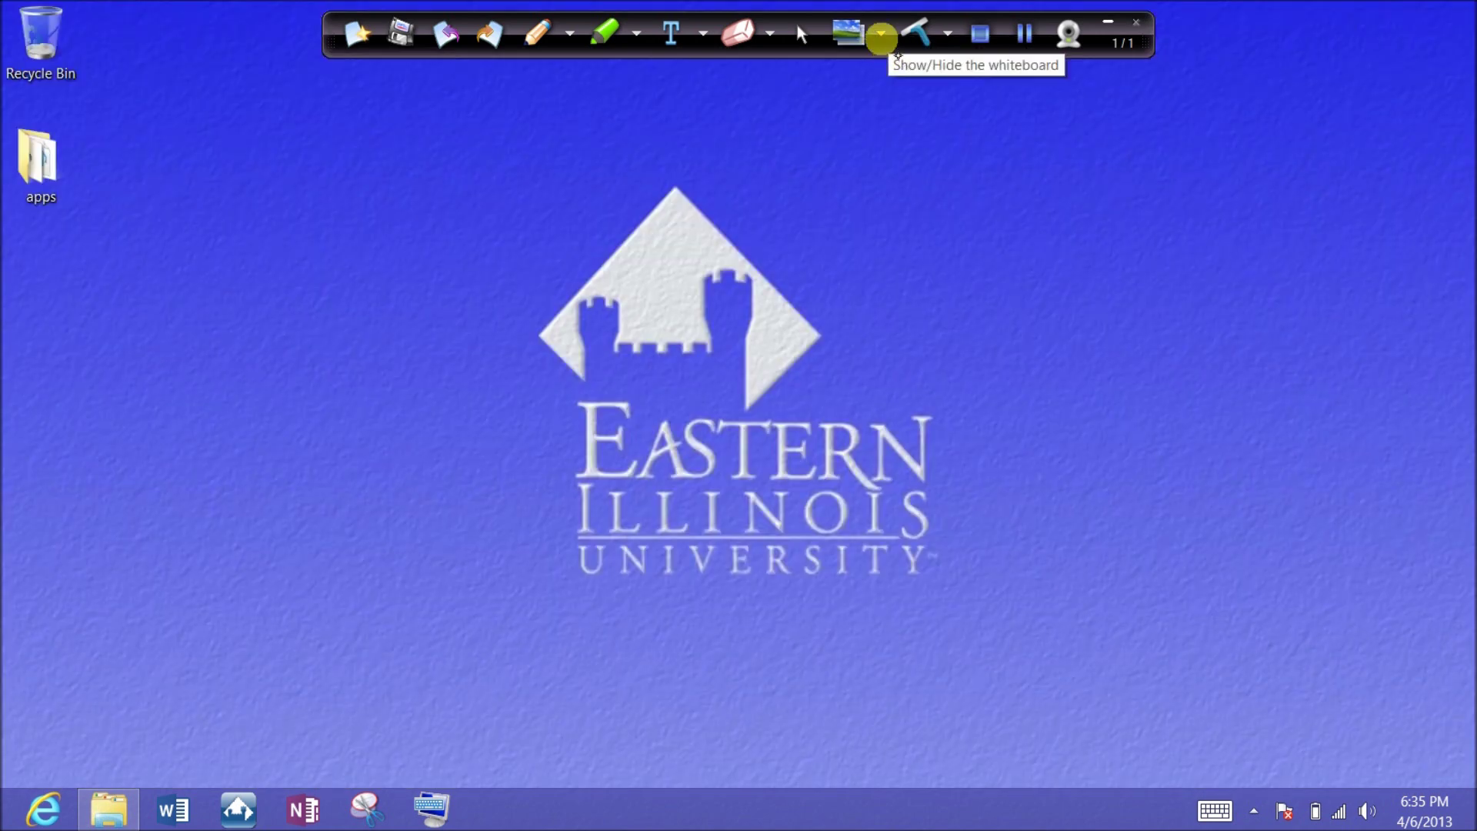
left_click(881, 34)
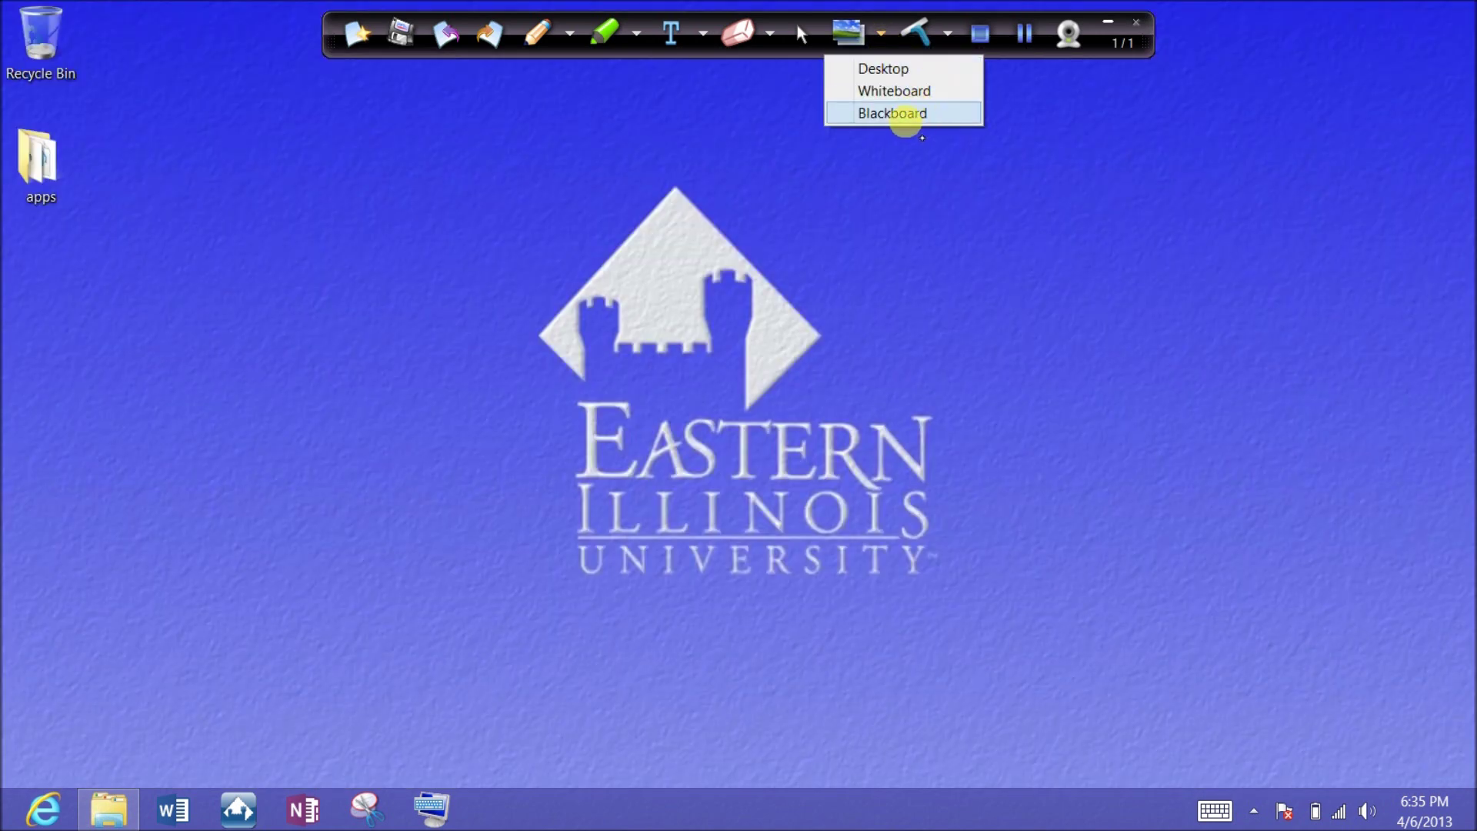
left_click(905, 117)
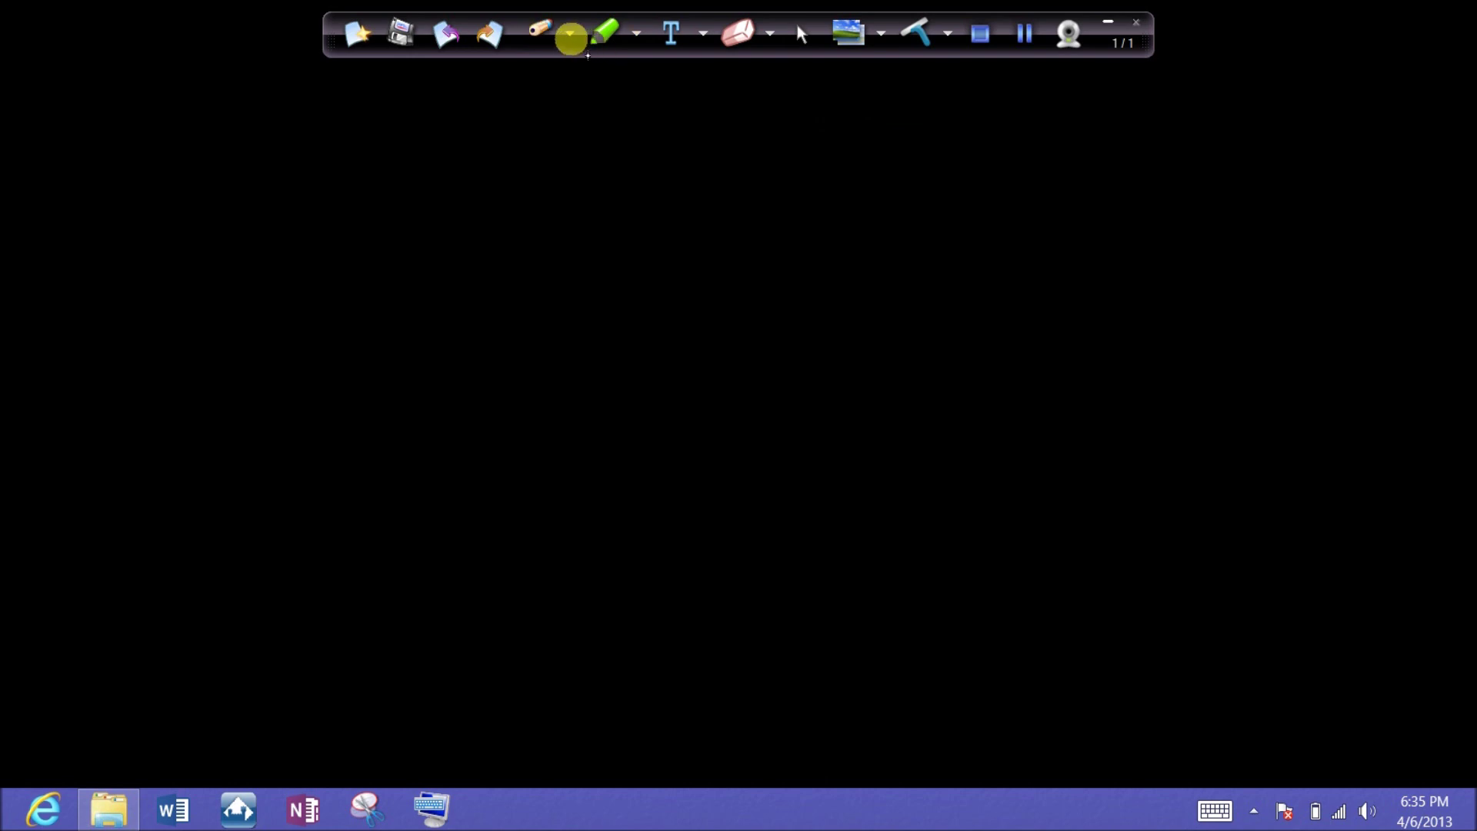
Step: Set the pen to white (after trying yellow) and write 2+2=4 on the blackboard
left_click(570, 33)
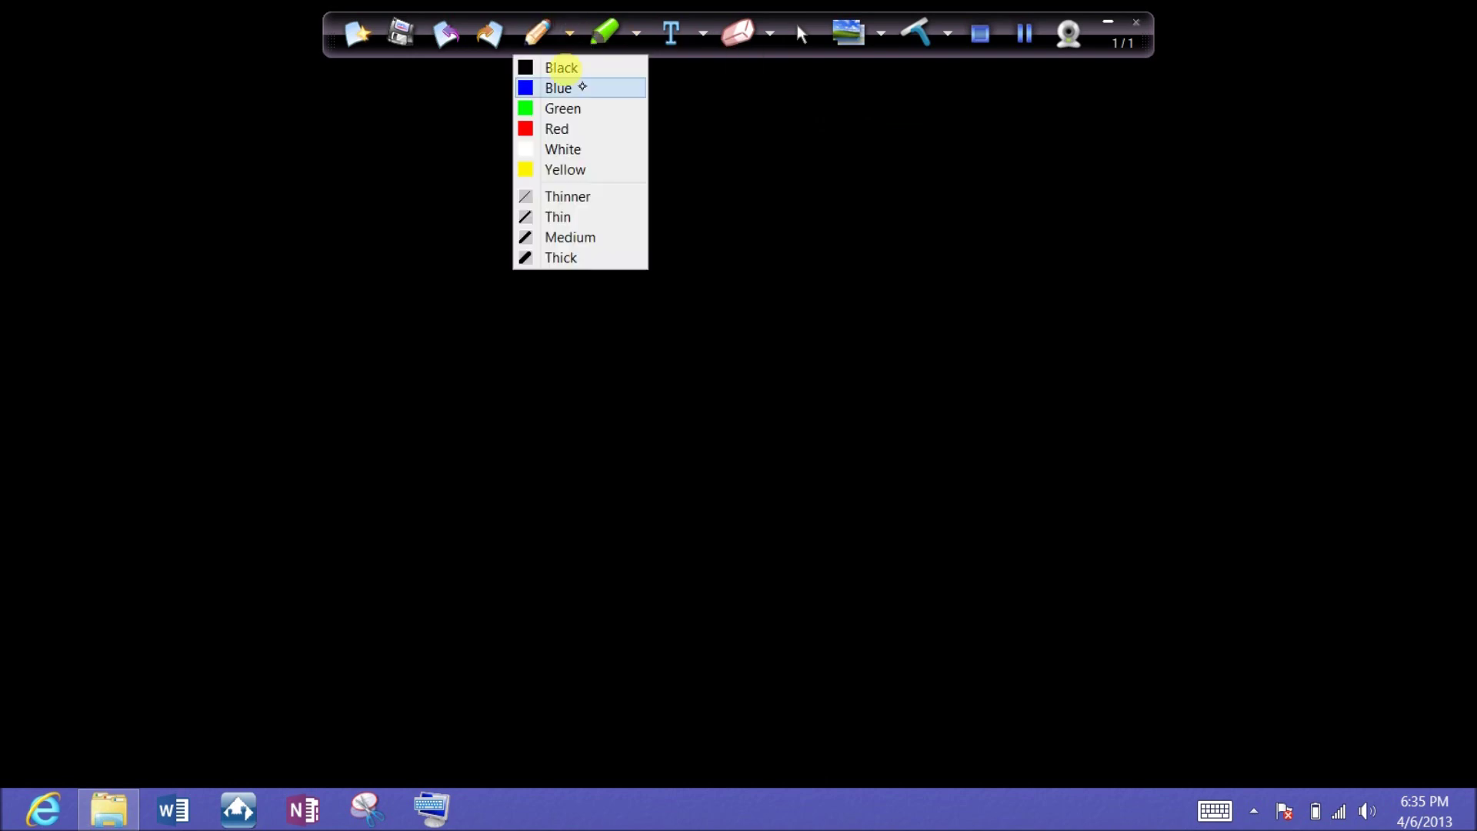
left_click(567, 166)
left_click(570, 33)
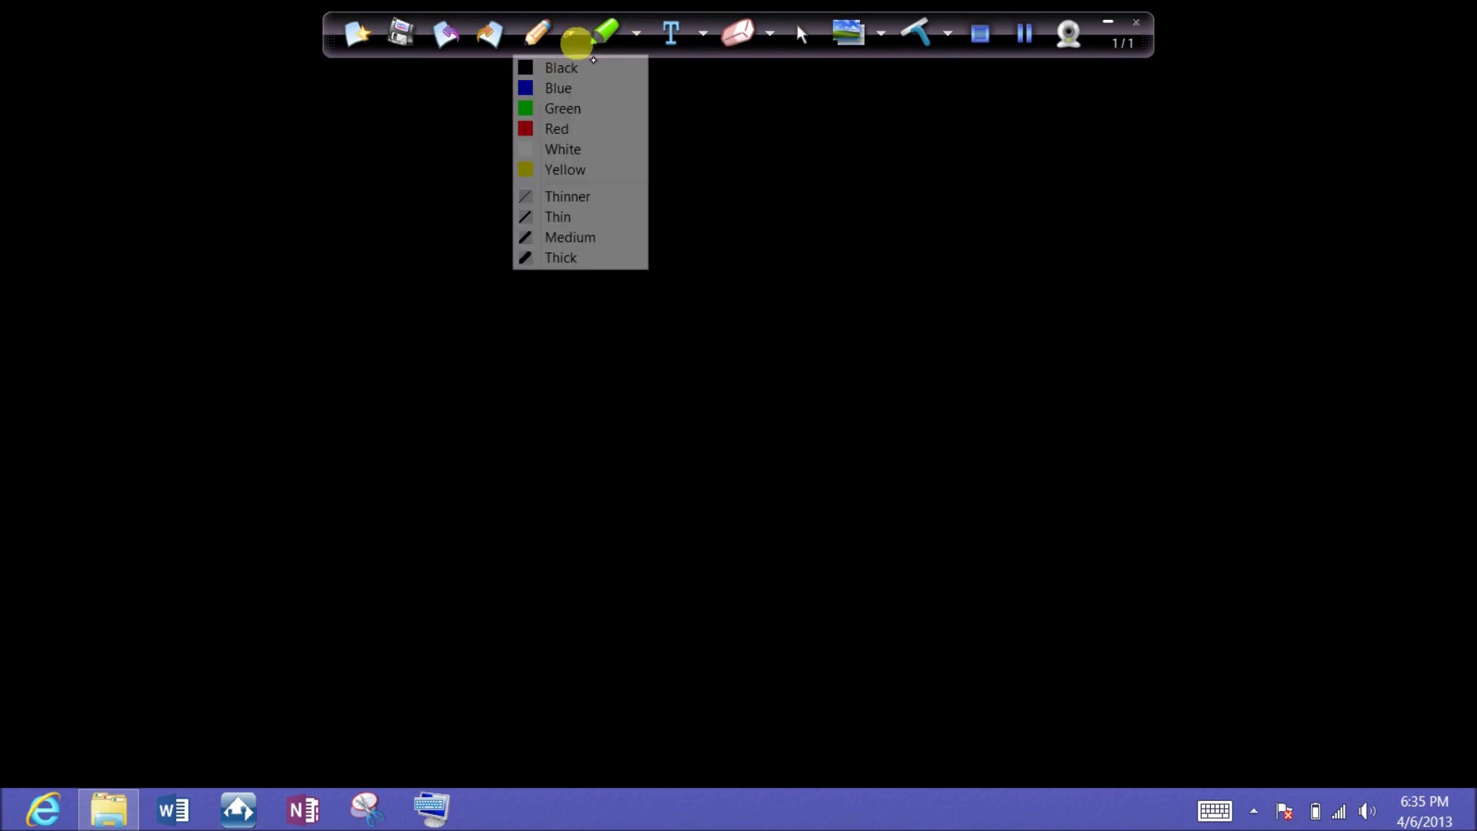
left_click(570, 149)
mouse_move(550, 181)
left_mouse_down()
mouse_move(597, 230)
mouse_move(687, 200)
left_mouse_up()
left_click_drag(664, 186, 654, 230)
mouse_move(722, 188)
left_mouse_down()
mouse_move(748, 227)
mouse_move(858, 189)
left_mouse_up()
left_click_drag(816, 213, 945, 201)
left_click_drag(947, 169, 924, 231)
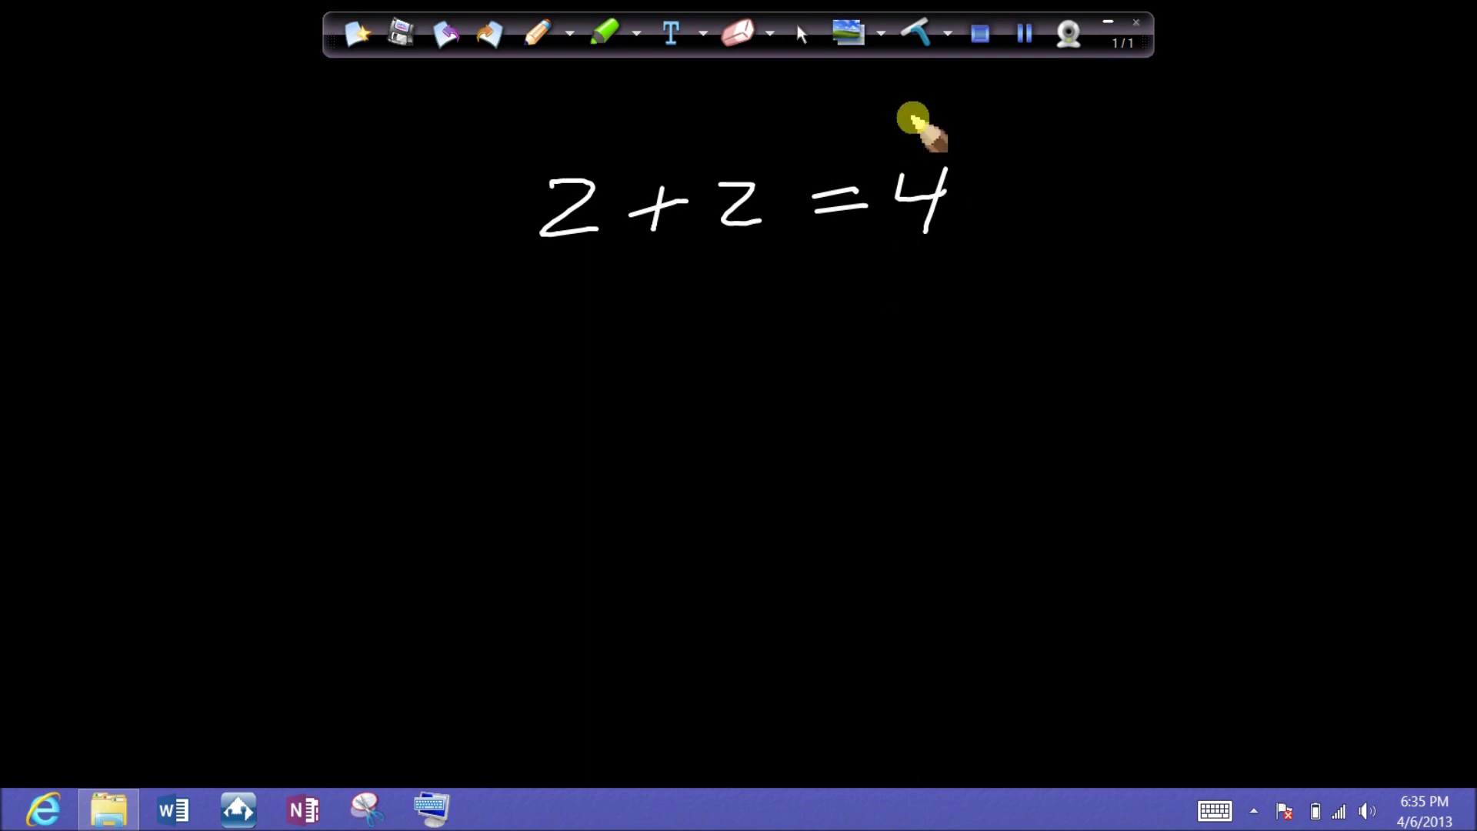
Step: Circle the equation, scribble a zigzag below it, then clear the page
left_click_drag(910, 112, 904, 102)
left_click_drag(758, 375, 758, 421)
left_click_drag(882, 408, 916, 463)
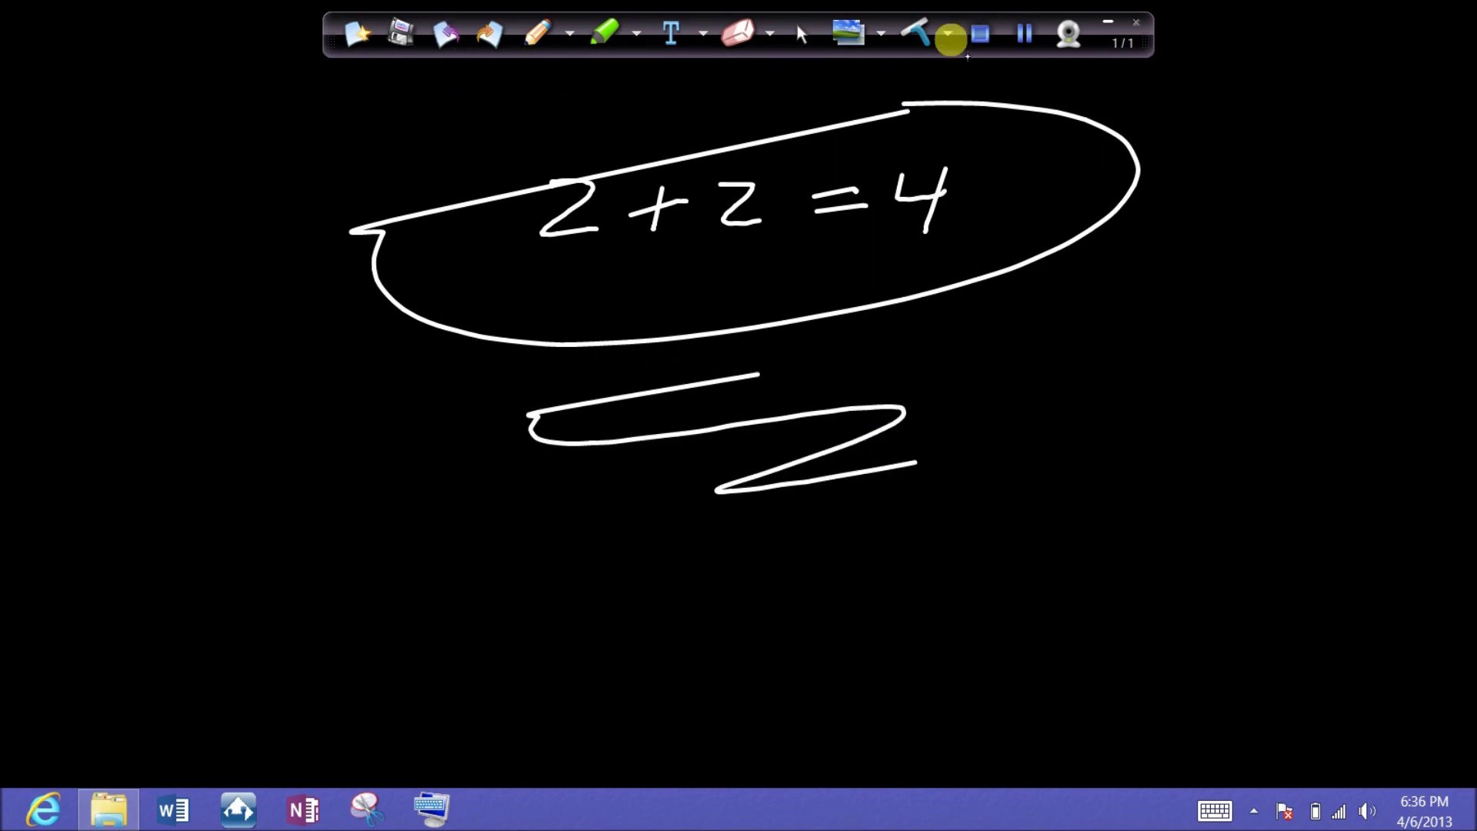
left_click(906, 29)
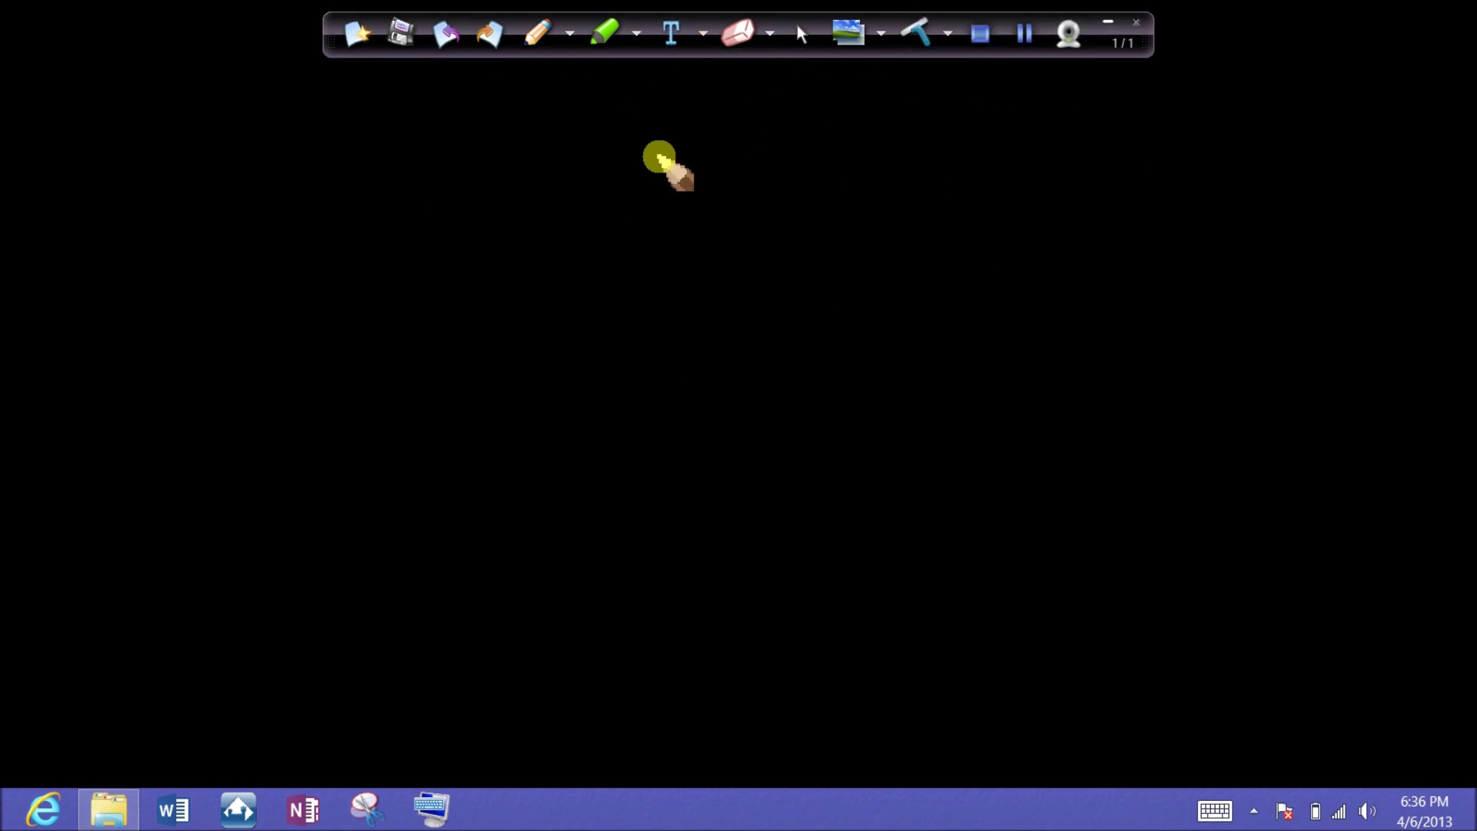
Step: Draw a 1 on page 1, then add page 2 with a 2 and an arrow
left_click_drag(717, 175, 678, 329)
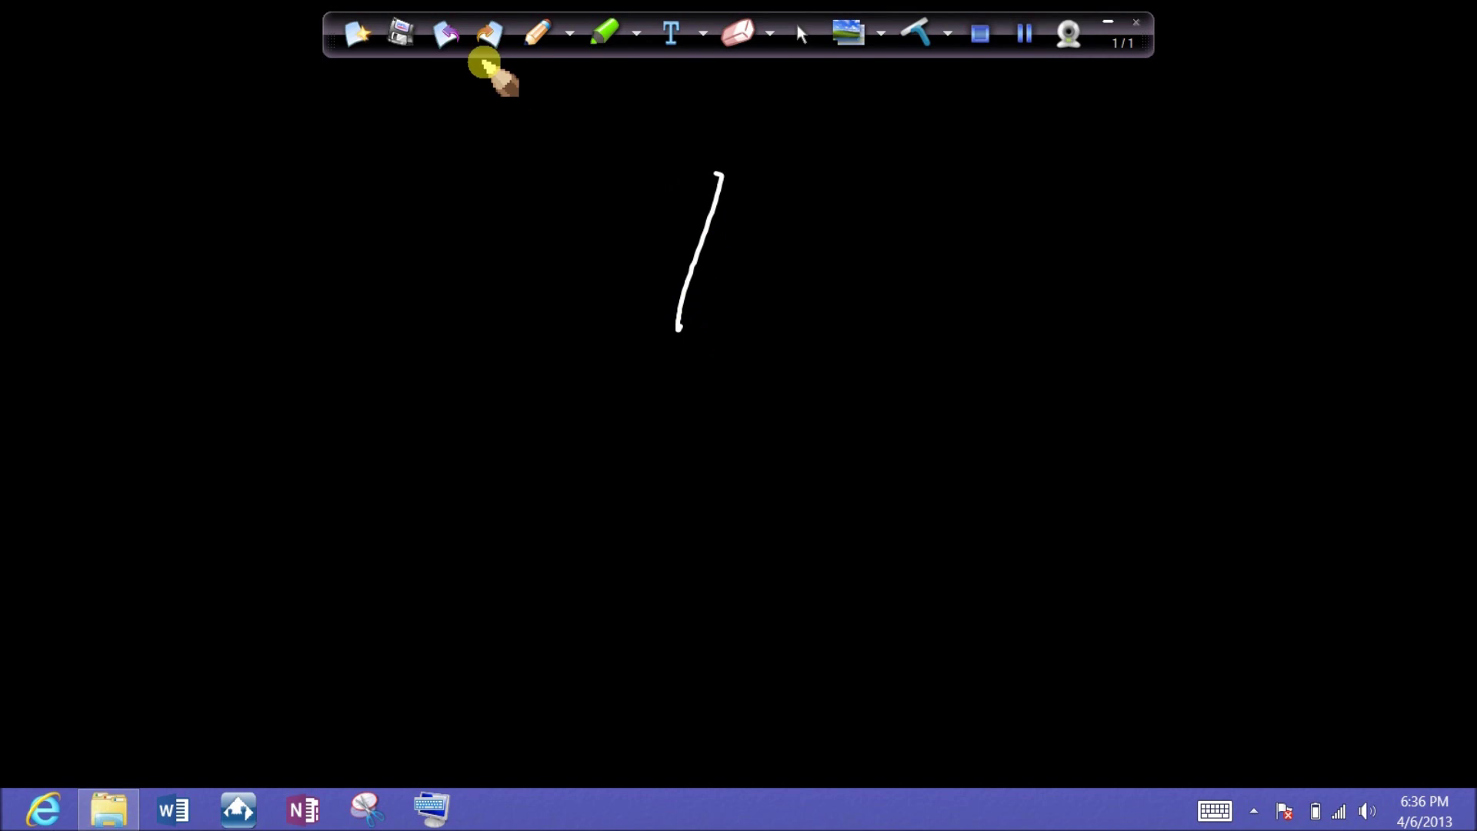
left_click(356, 32)
mouse_move(620, 185)
left_mouse_down()
mouse_move(697, 321)
mouse_move(741, 313)
left_mouse_up()
mouse_move(1110, 68)
left_mouse_down()
mouse_move(1108, 132)
mouse_move(1143, 92)
left_mouse_up()
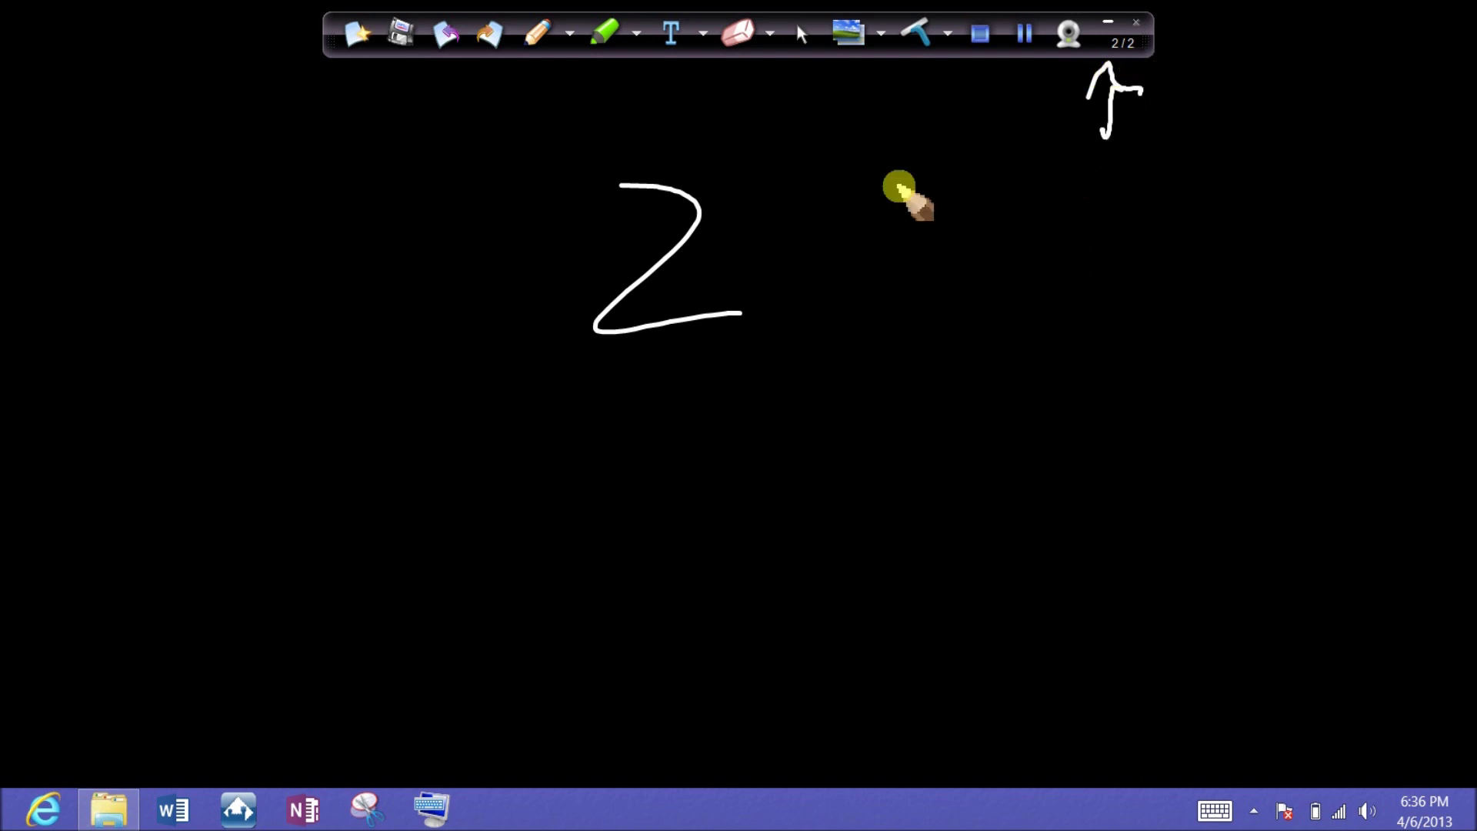
Step: Add page 3 and write a 3 with an upward arrow on it
left_click(356, 33)
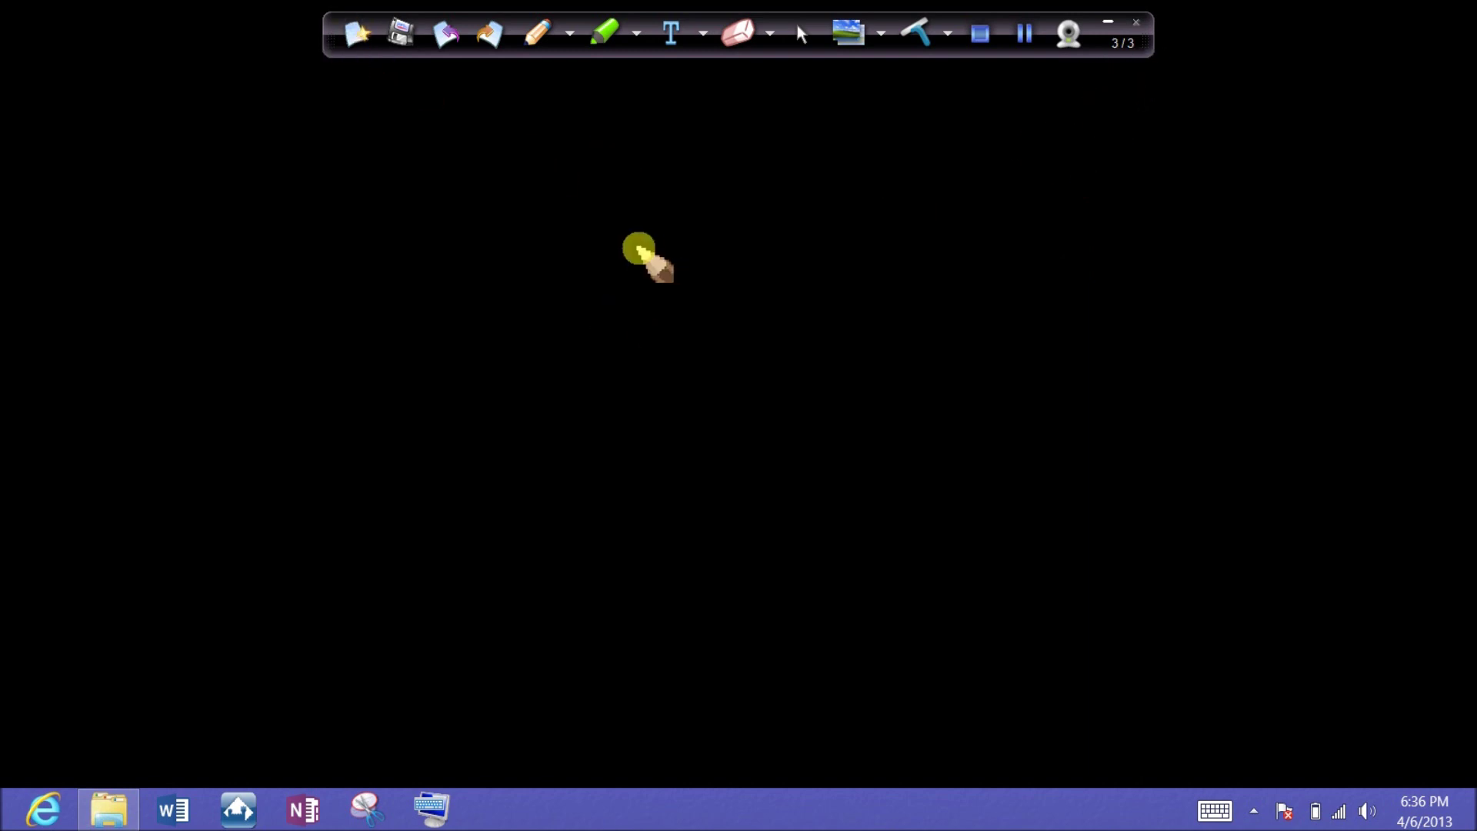
left_click_drag(634, 245, 601, 410)
left_click_drag(1121, 85, 1102, 178)
left_click_drag(1087, 110, 1155, 110)
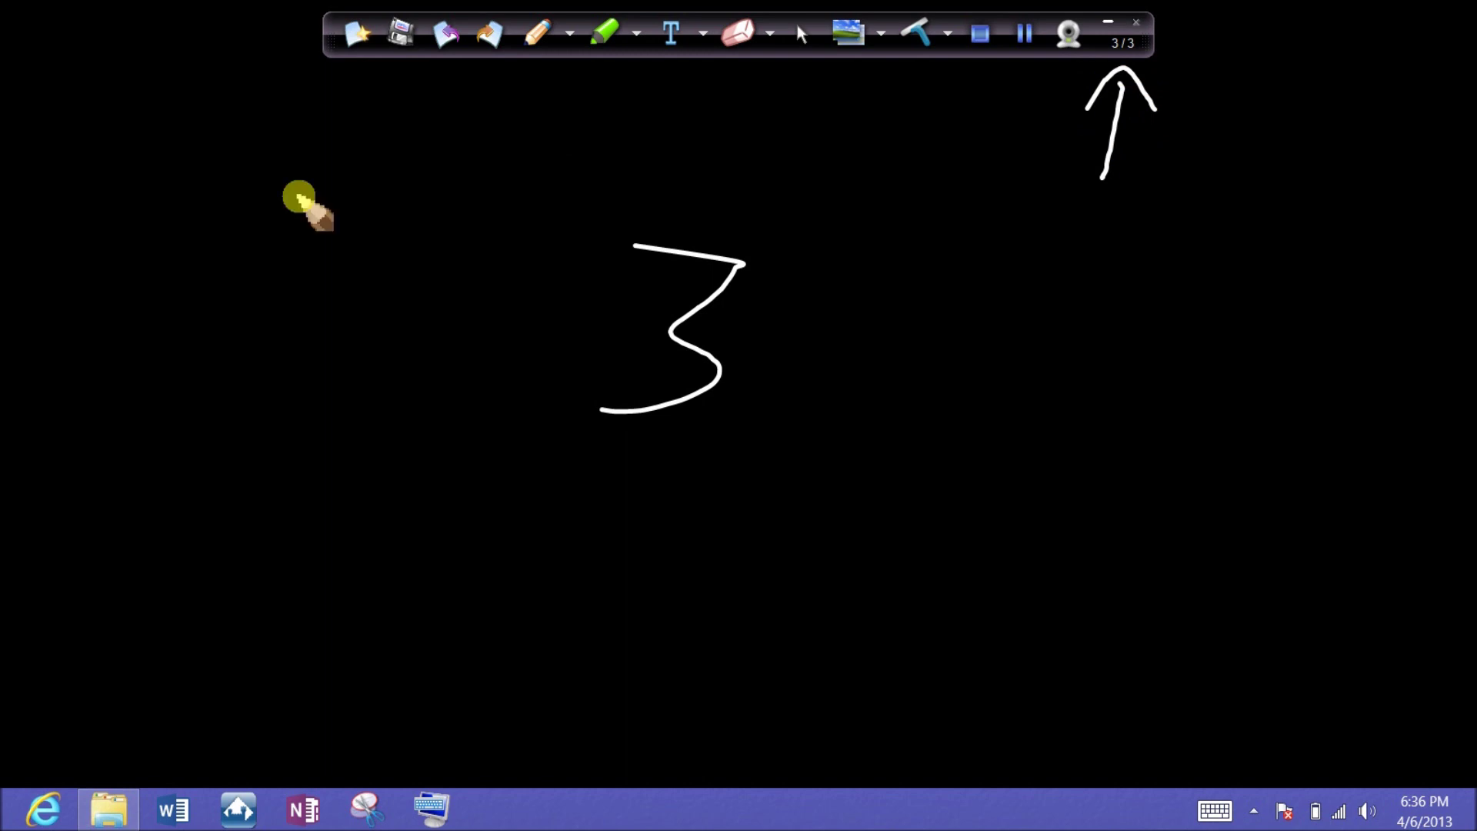
Step: Return to page 1 and clear it, hide the whiteboard, and go to the Start screen
left_click(445, 32)
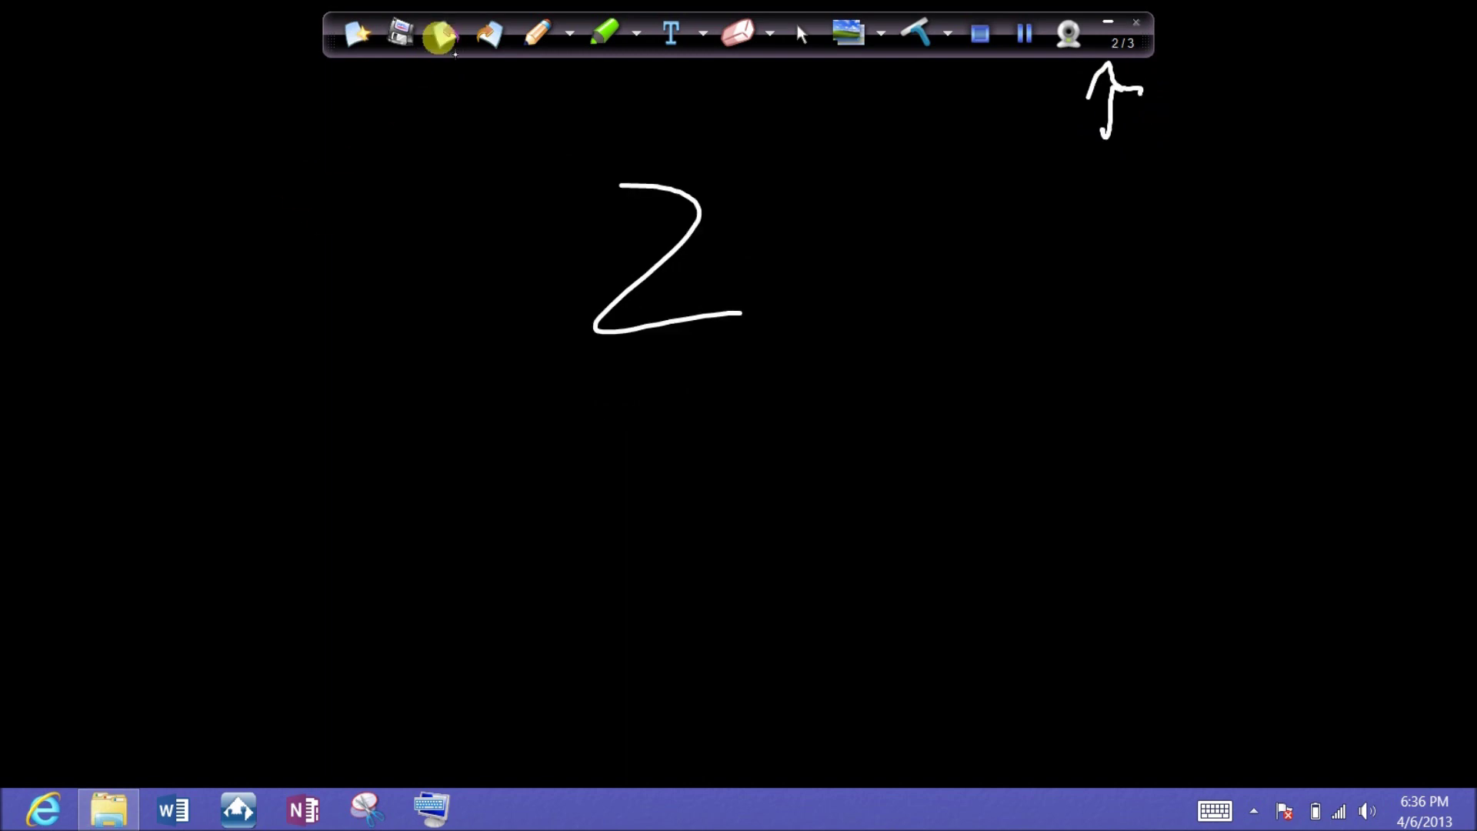
left_click(442, 35)
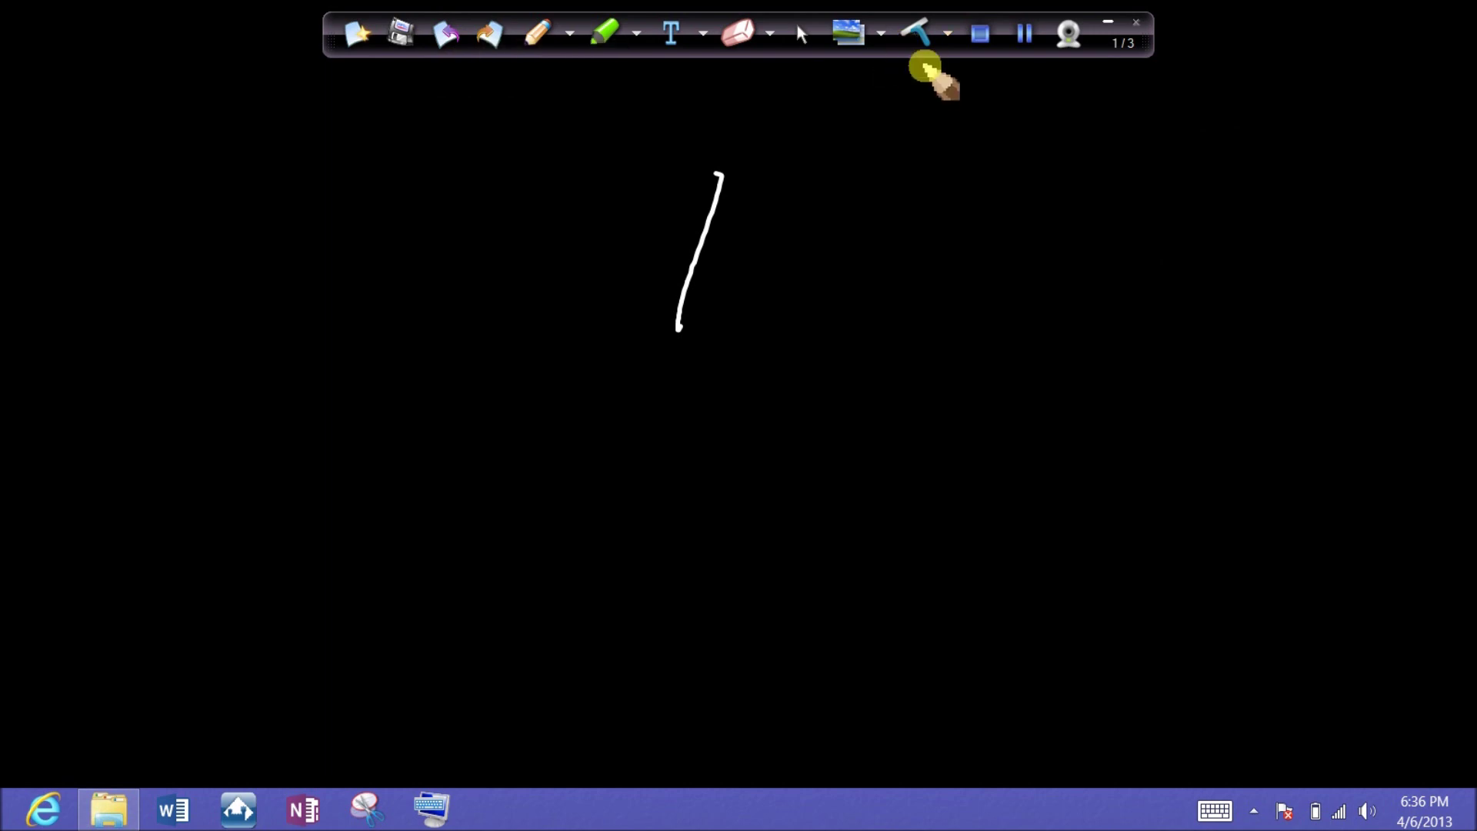
left_click(914, 34)
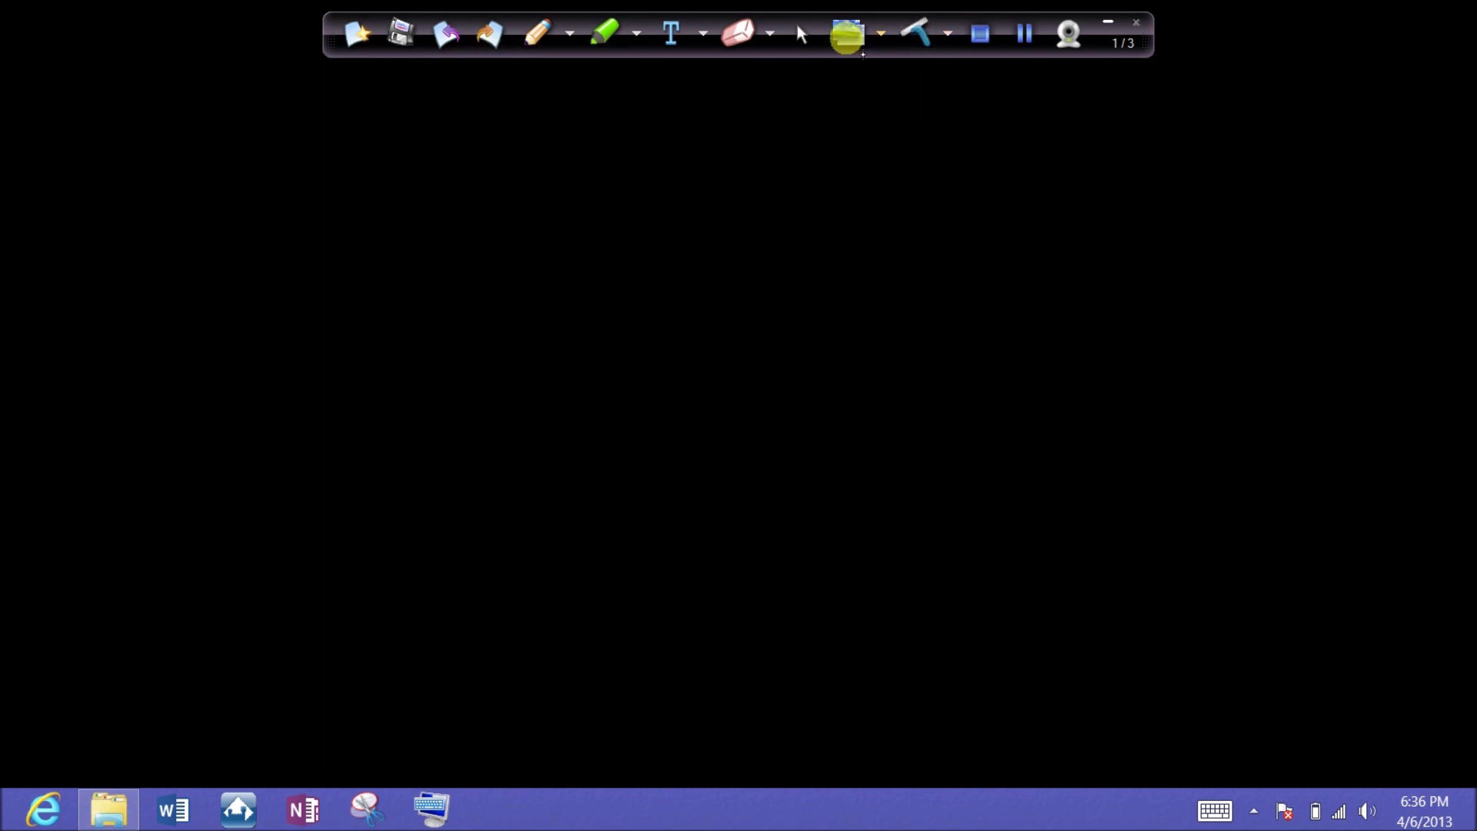
left_click(848, 33)
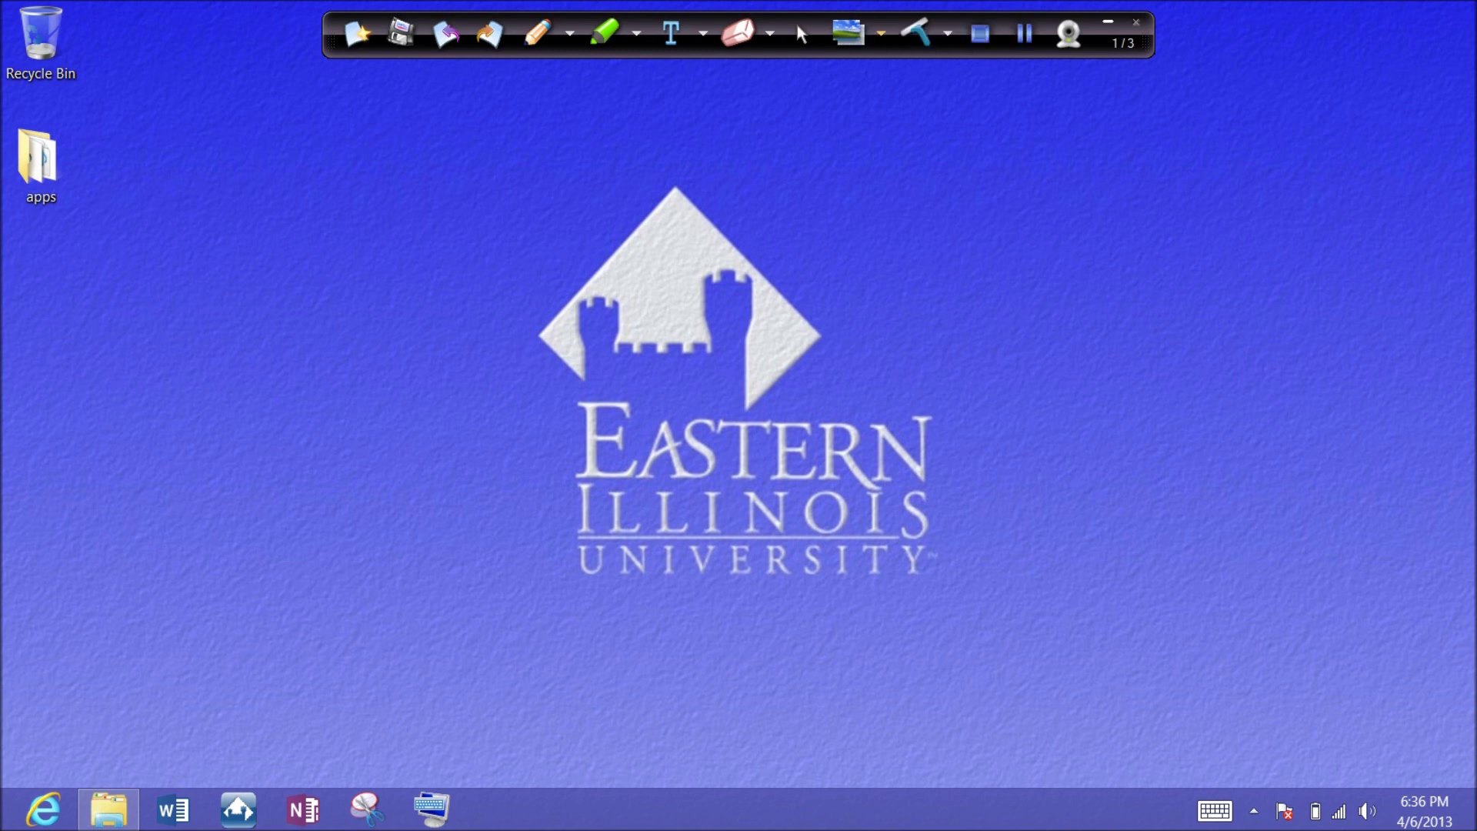
key("super+c")
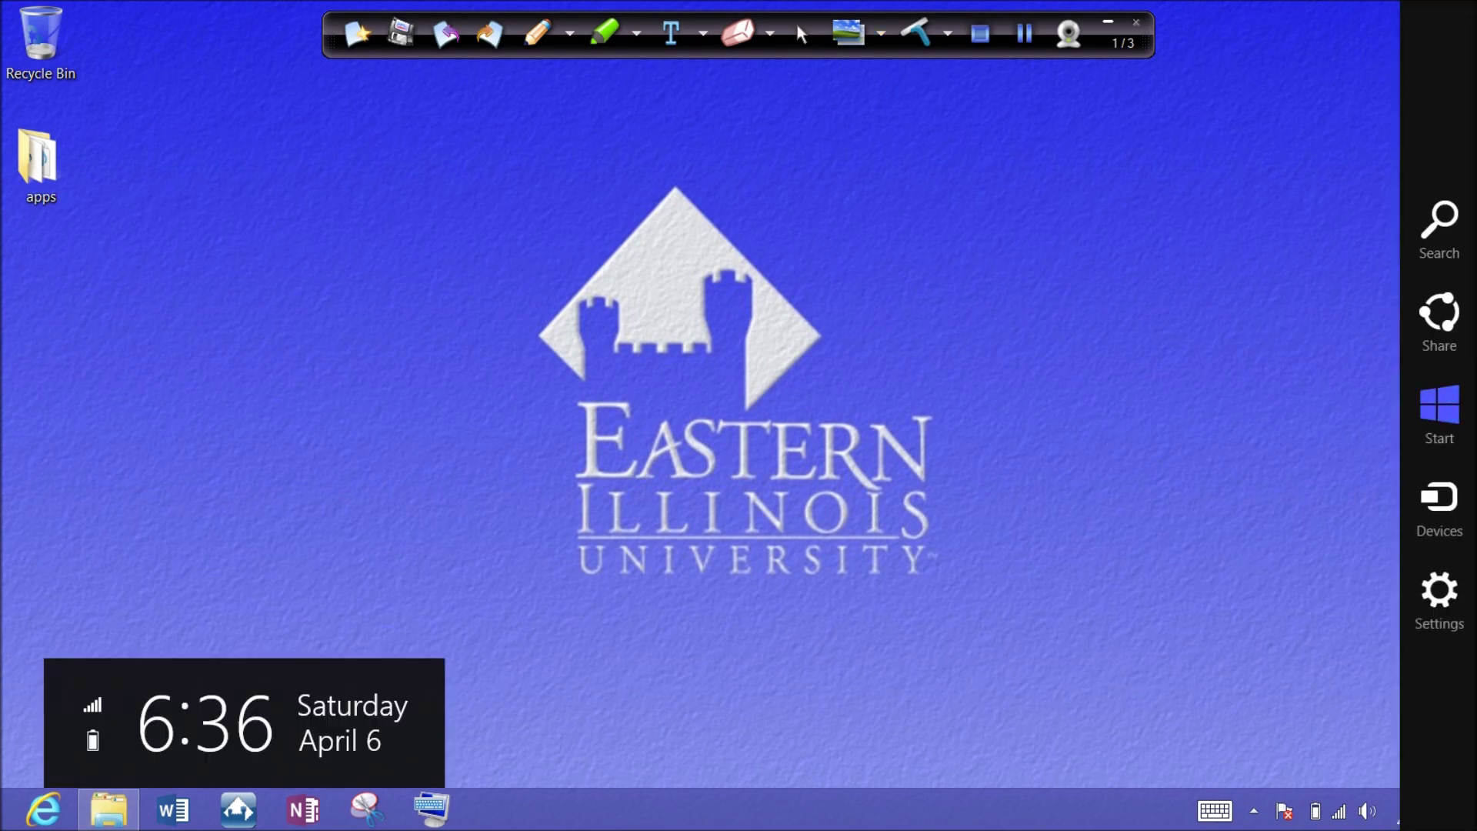
key("super")
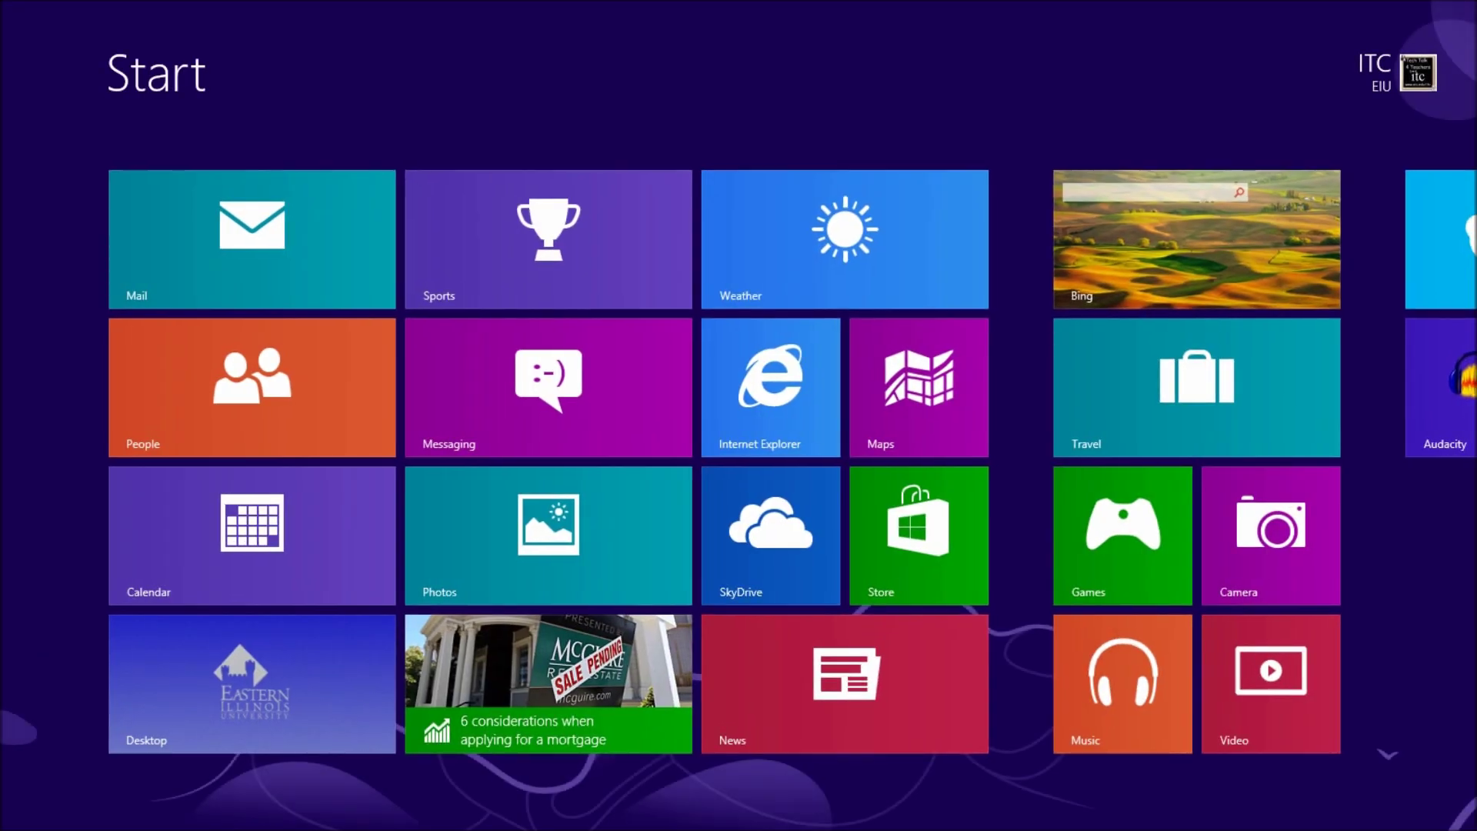
Step: Launch Internet Explorer on the eiu.edu/itc page in full screen
left_click(771, 387)
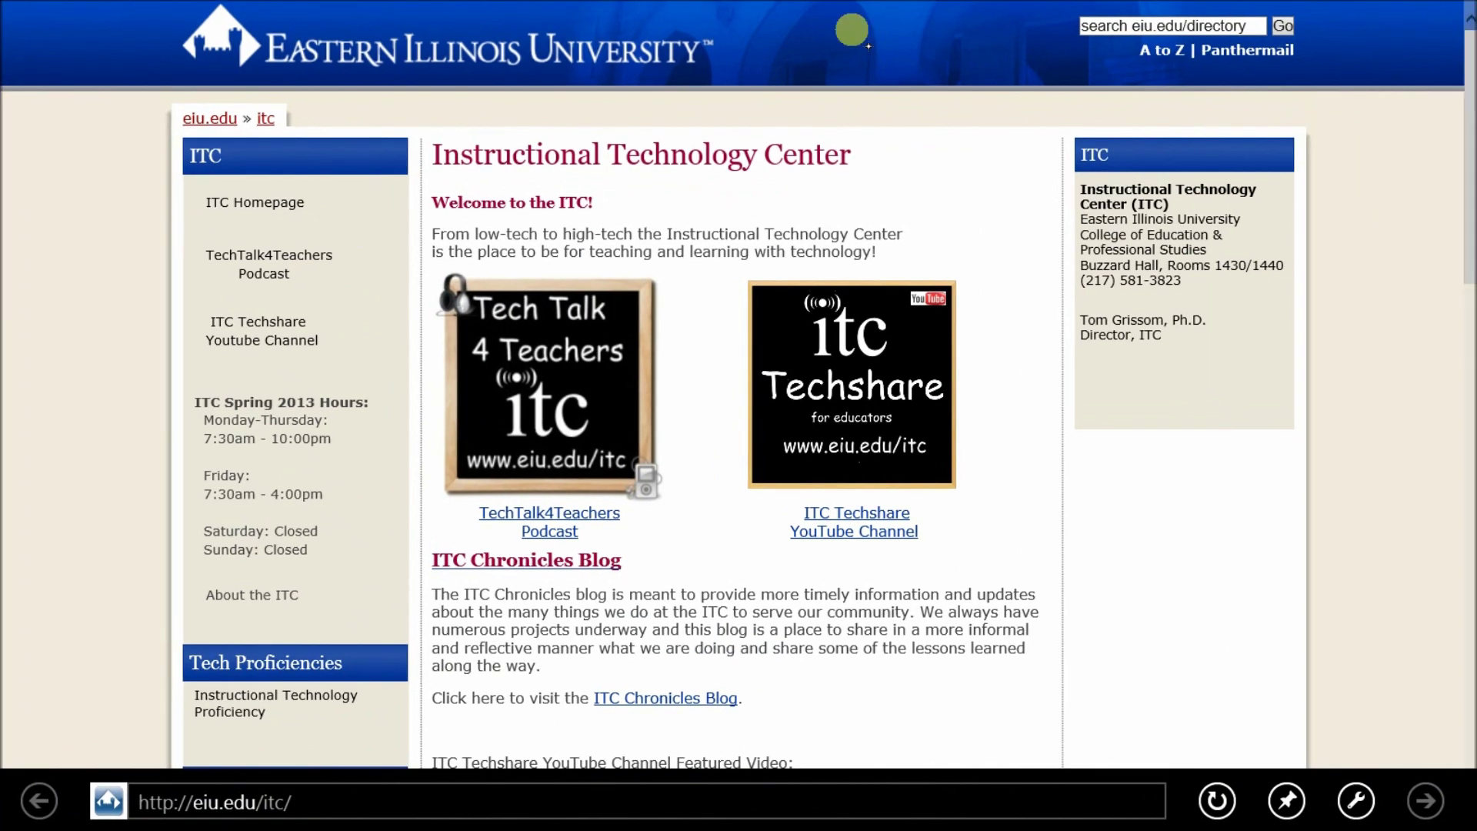
left_click(852, 29)
key("ctrl+shift+Up")
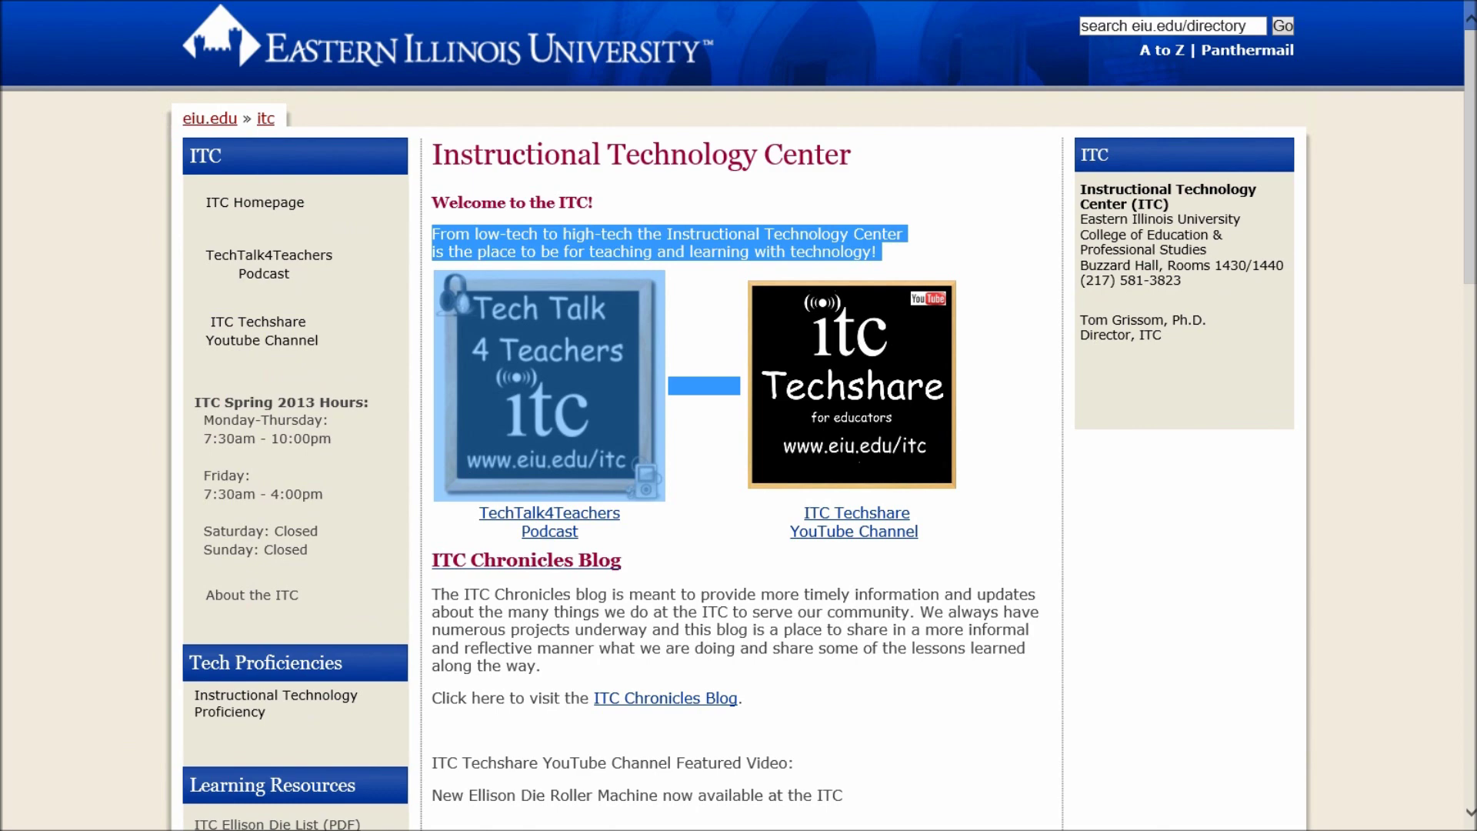
left_click(852, 29)
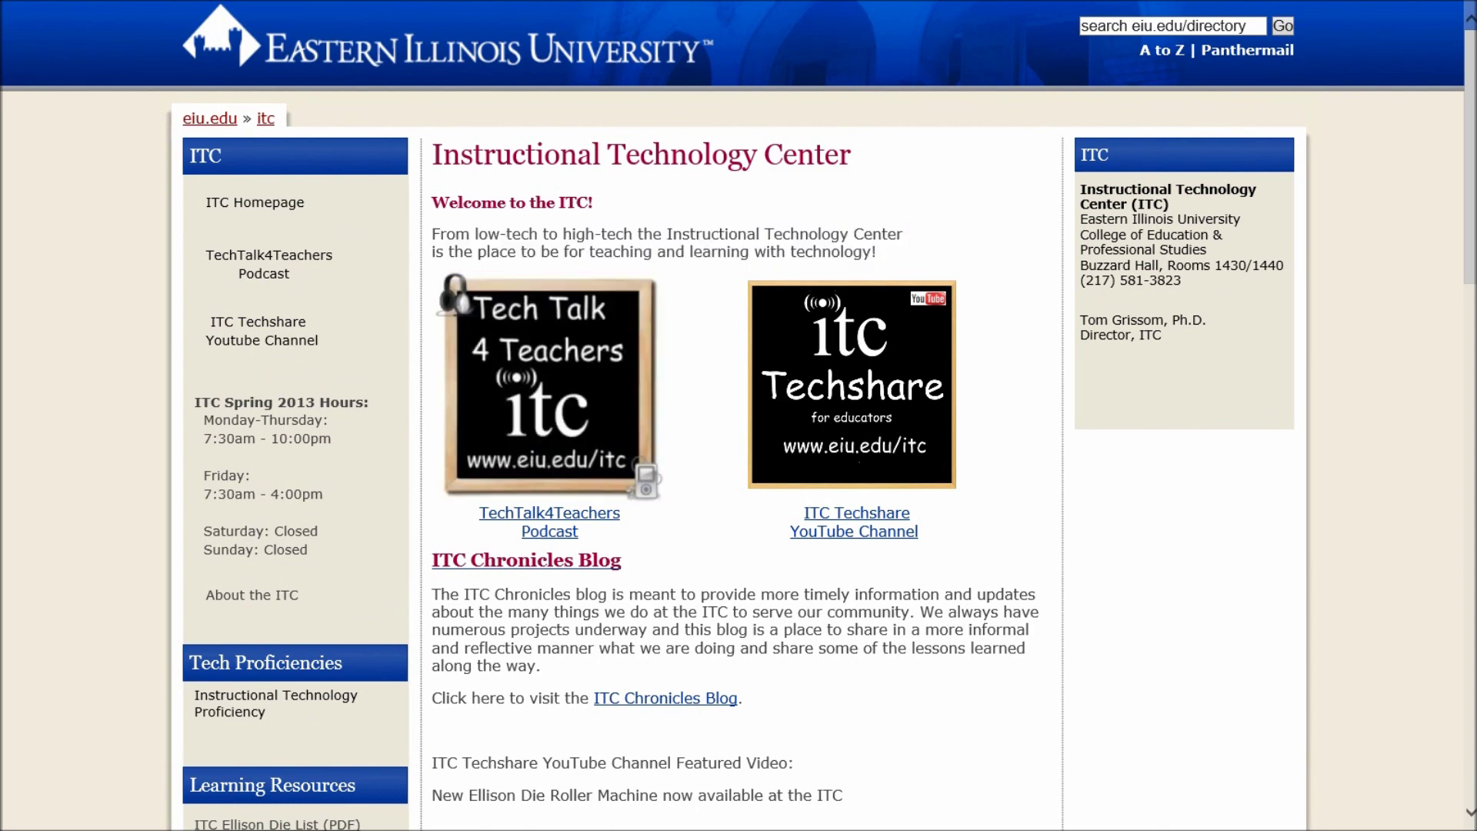
Step: Reopen the ITC page in the desktop version of Internet Explorer via the app bar
key("super+z")
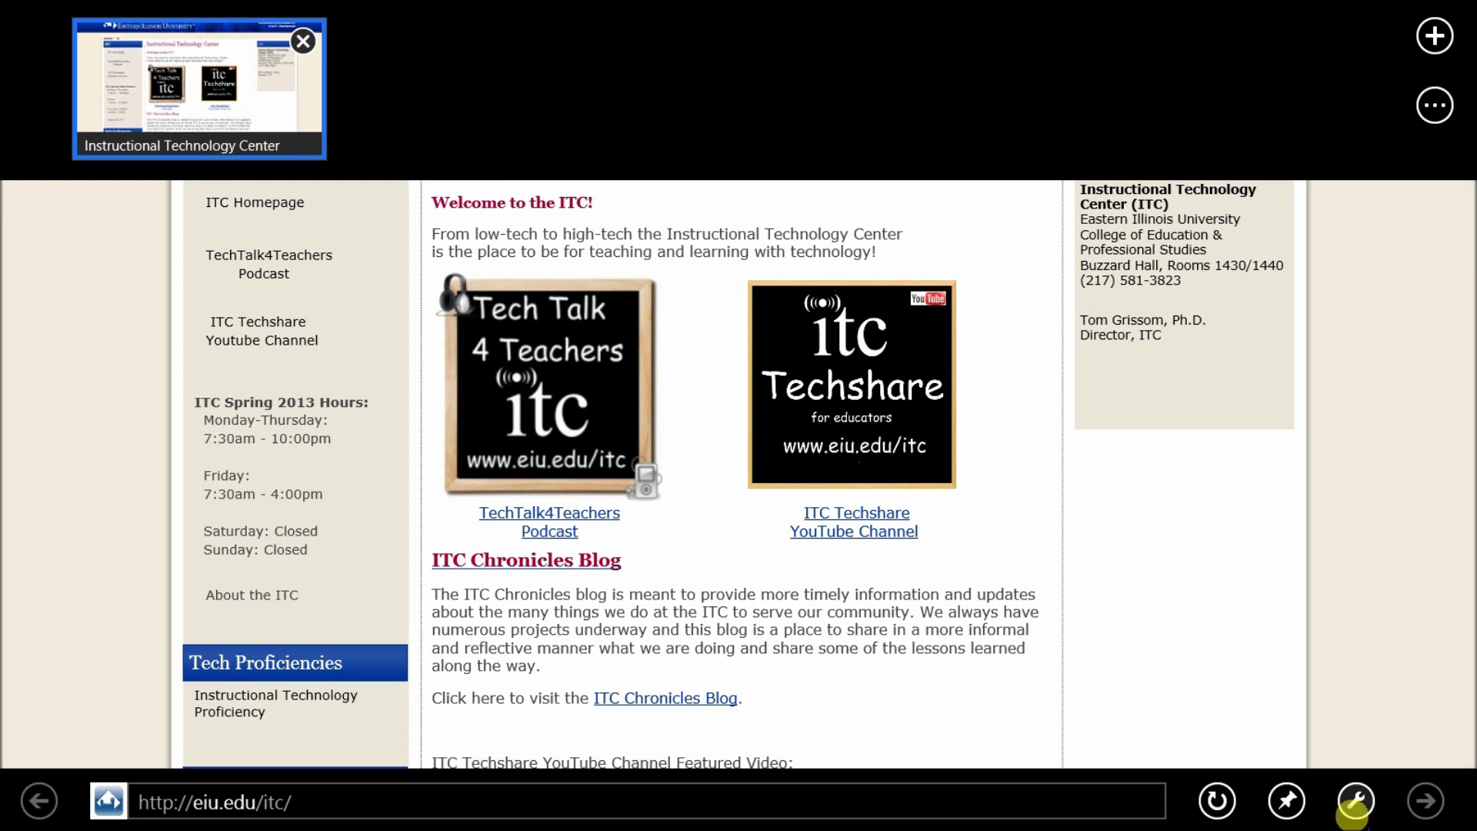
left_click(1359, 805)
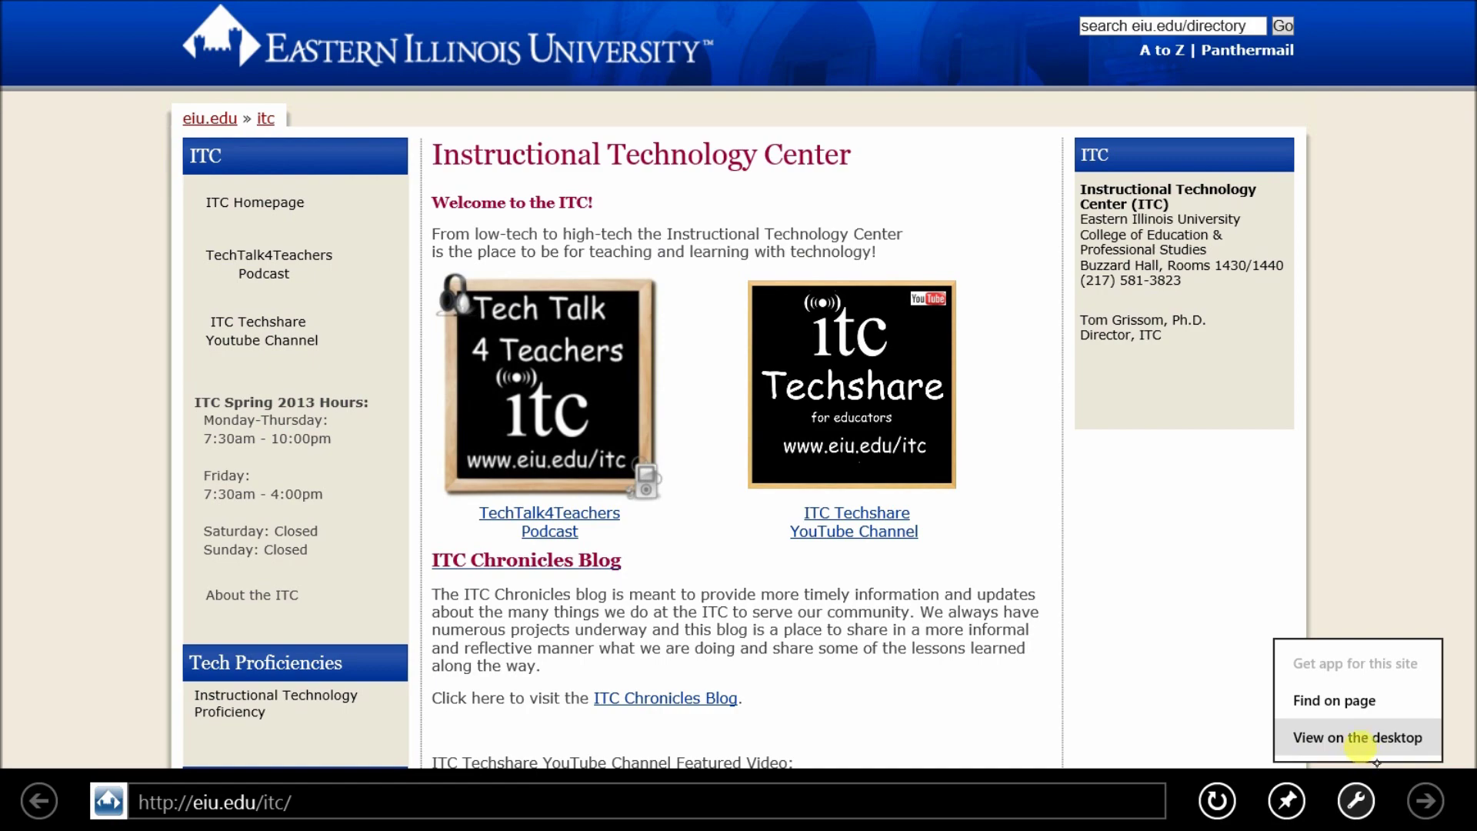
left_click(1365, 741)
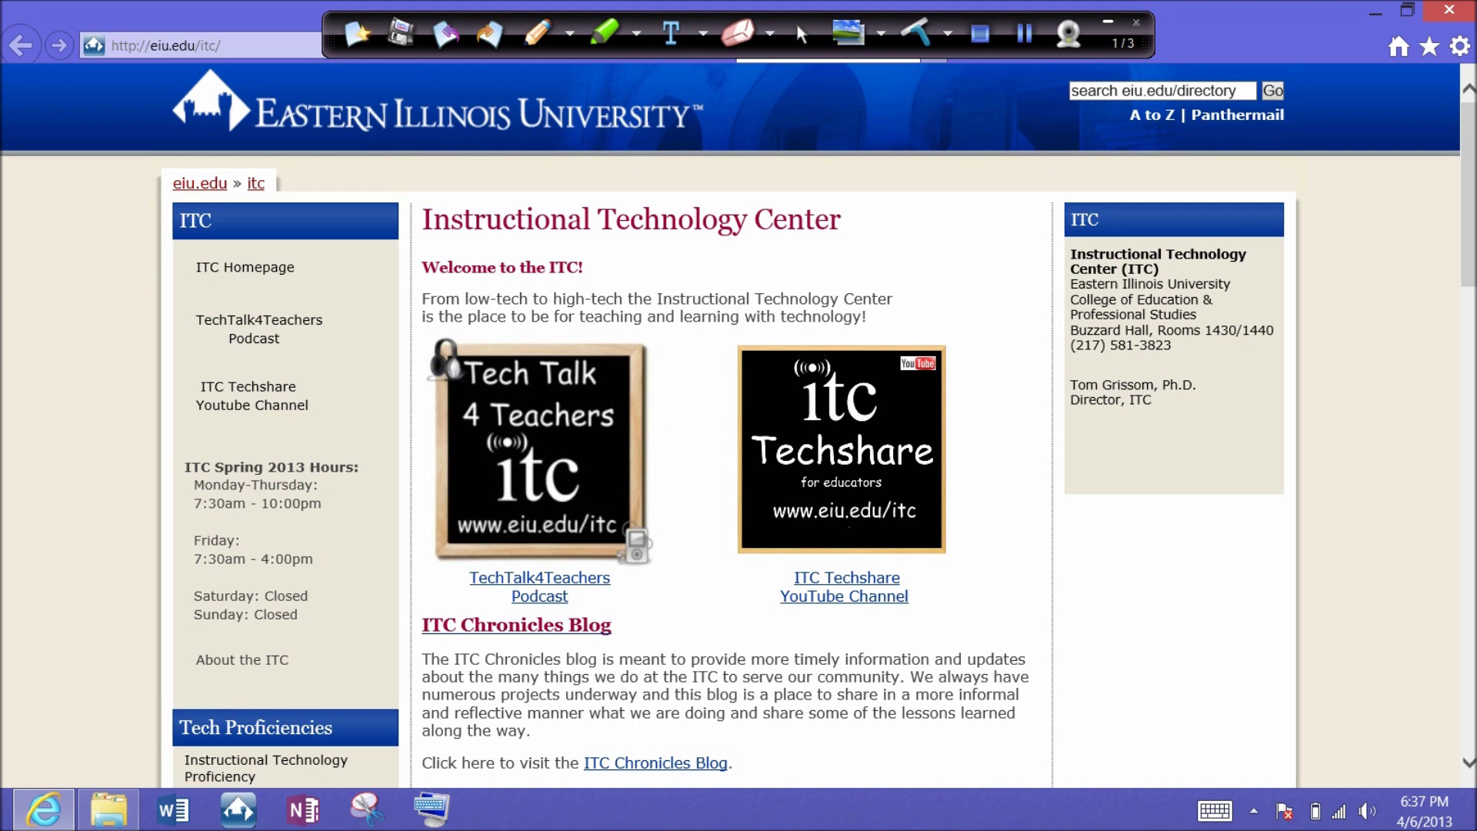
Step: In blue, draw an arrow to the Tech Talk image and label it 'Podcast'
left_click(569, 33)
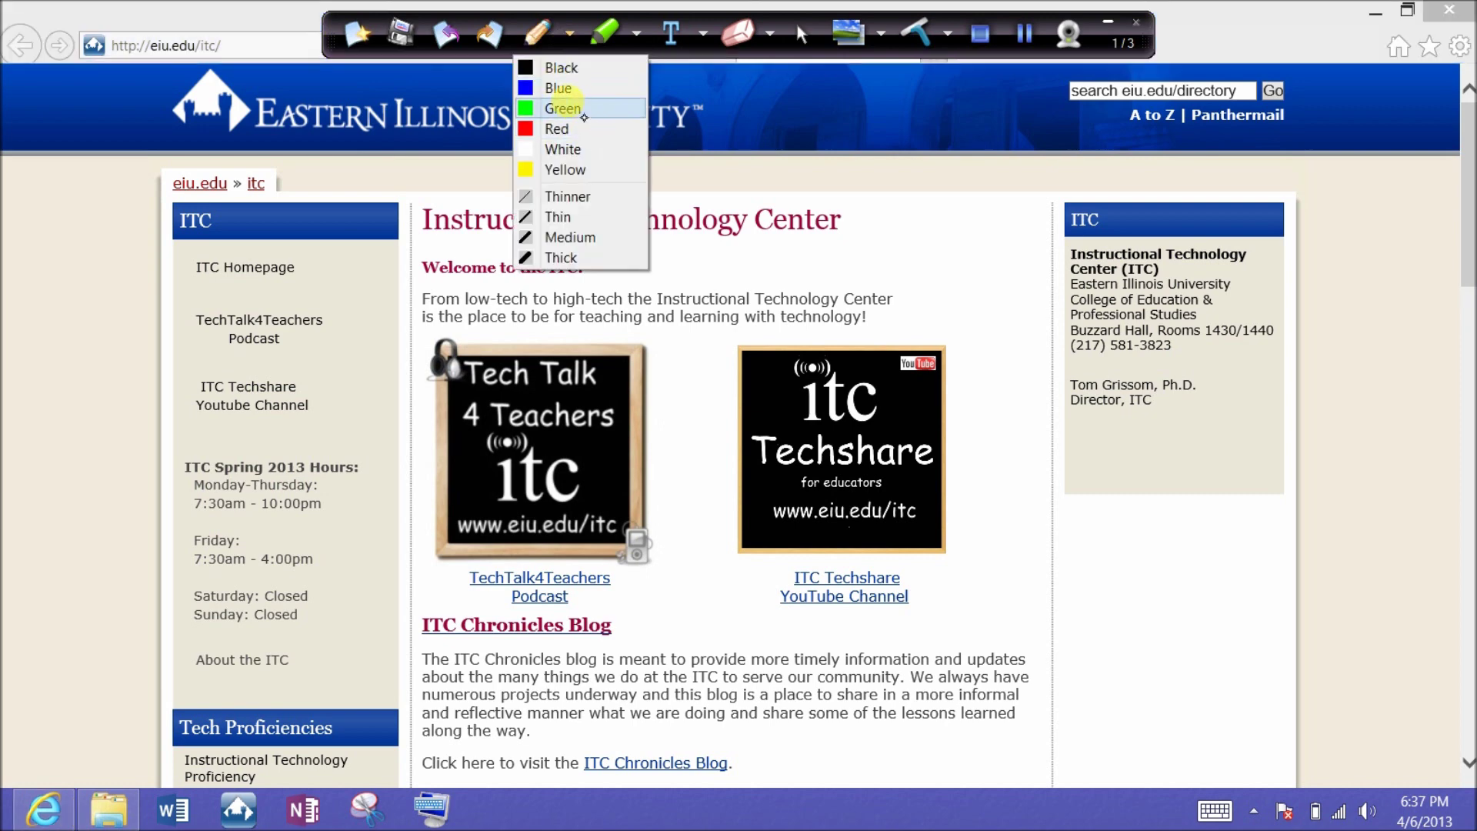
left_click(583, 114)
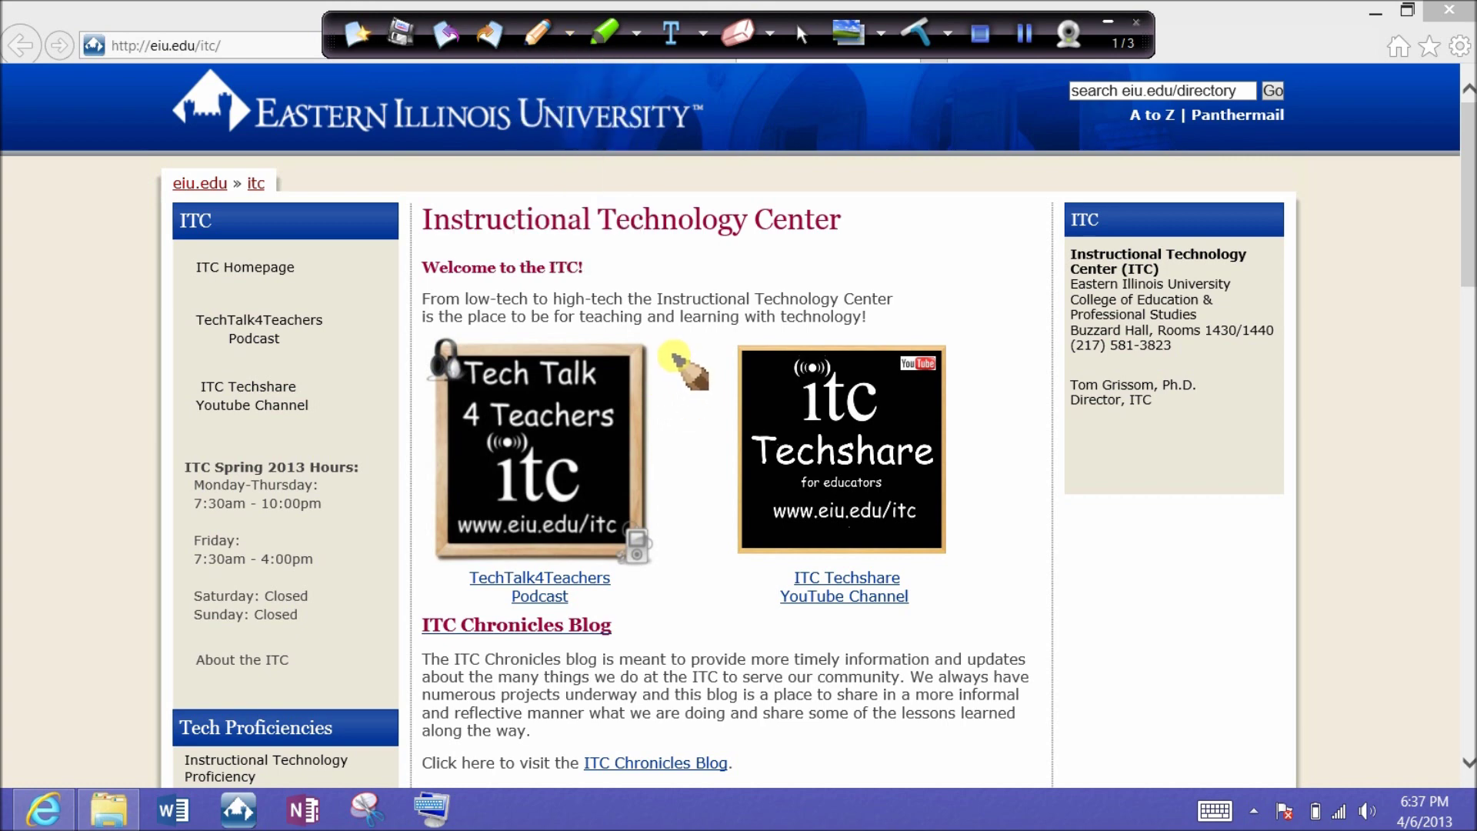
mouse_move(675, 357)
left_mouse_down()
mouse_move(879, 228)
mouse_move(696, 336)
mouse_move(689, 317)
mouse_move(652, 373)
mouse_move(713, 356)
left_mouse_up()
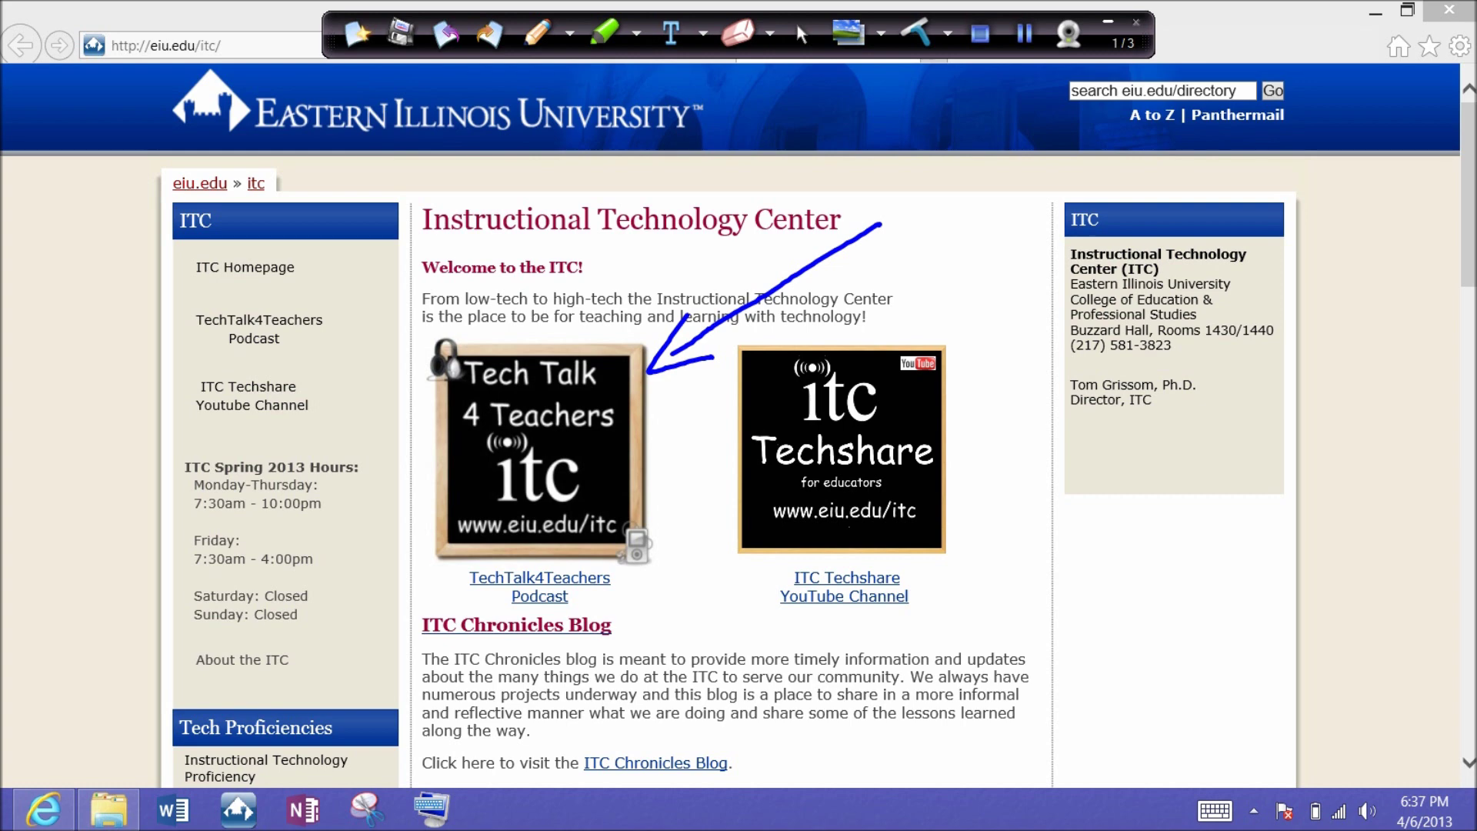
mouse_move(913, 196)
left_mouse_down()
mouse_move(902, 263)
mouse_move(905, 205)
mouse_move(942, 251)
left_mouse_up()
mouse_move(971, 250)
left_mouse_down()
mouse_move(1057, 252)
mouse_move(1050, 268)
mouse_move(1071, 228)
mouse_move(1104, 240)
left_mouse_up()
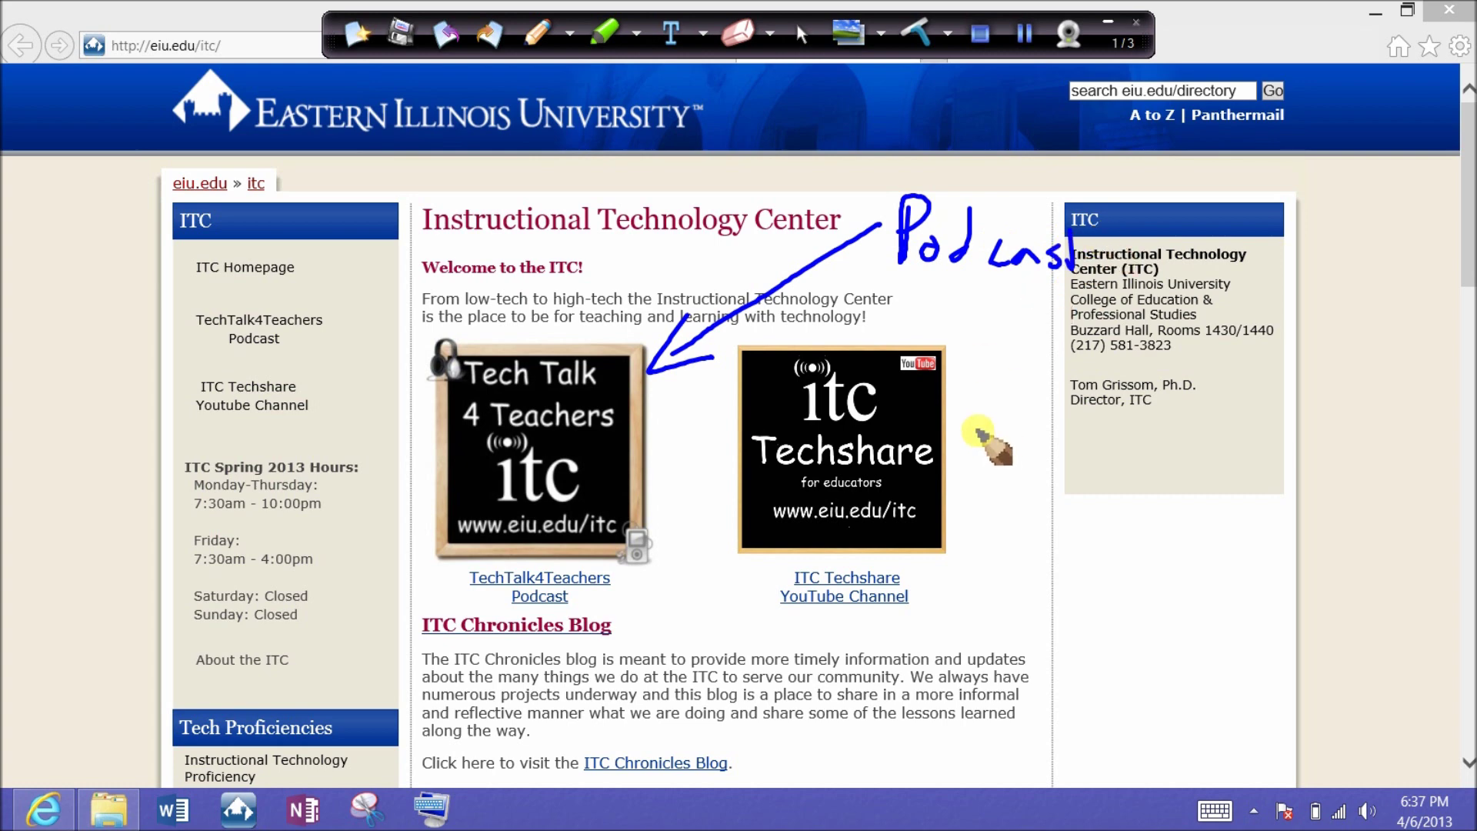
Step: Write 'YouTube' beside Techshare, and circle the blog heading labelled 'Blog'
left_click_drag(958, 376, 974, 408)
mouse_move(989, 377)
left_mouse_down()
mouse_move(979, 418)
mouse_move(969, 446)
mouse_move(1007, 408)
mouse_move(1028, 426)
mouse_move(1056, 385)
mouse_move(1032, 398)
mouse_move(1076, 406)
mouse_move(1106, 389)
mouse_move(1154, 425)
left_mouse_up()
mouse_move(645, 618)
left_mouse_down()
mouse_move(423, 695)
mouse_move(644, 616)
left_mouse_up()
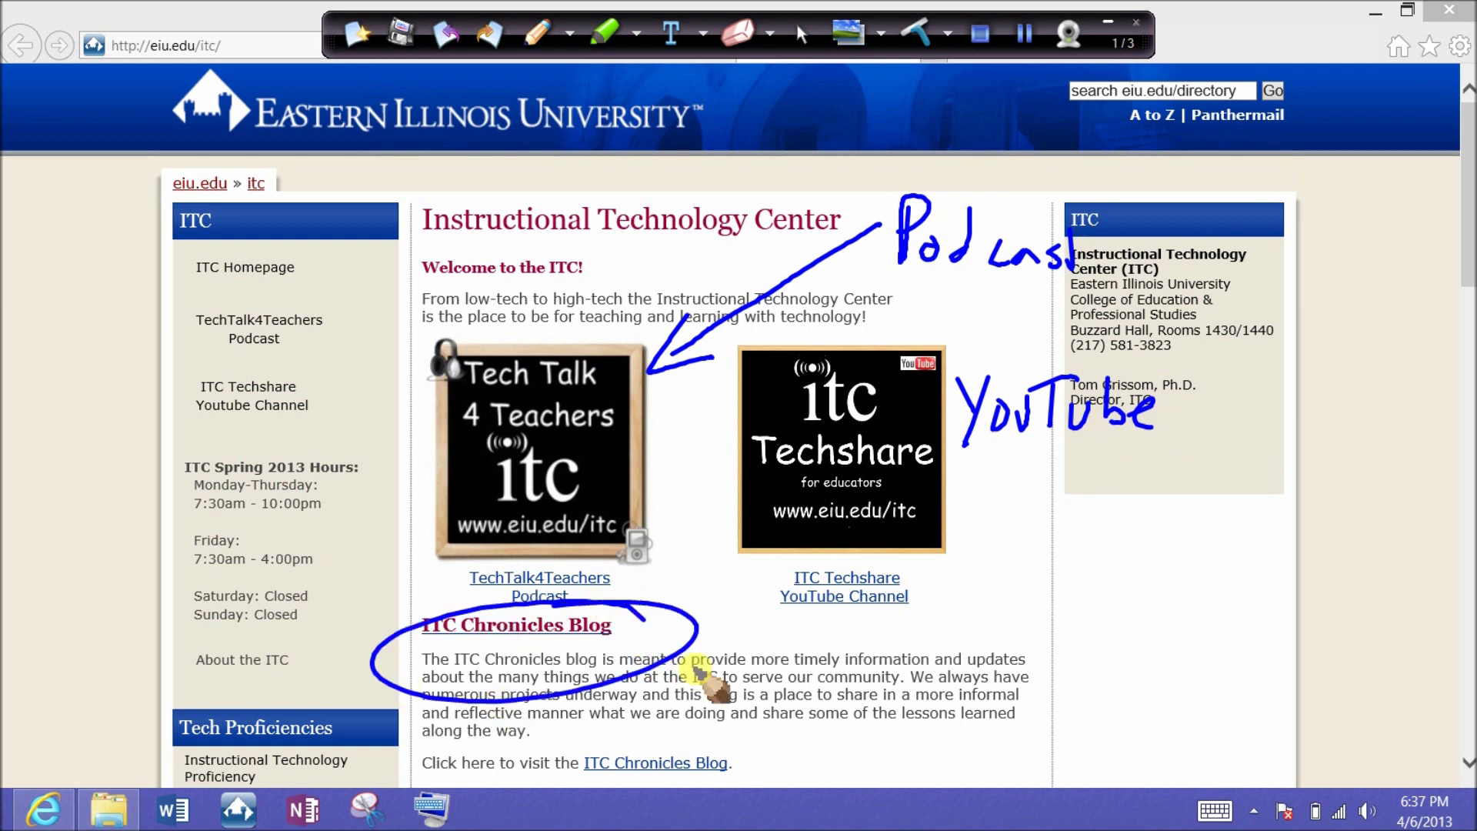
mouse_move(800, 627)
left_mouse_down()
mouse_move(815, 660)
mouse_move(885, 660)
mouse_move(860, 685)
left_mouse_up()
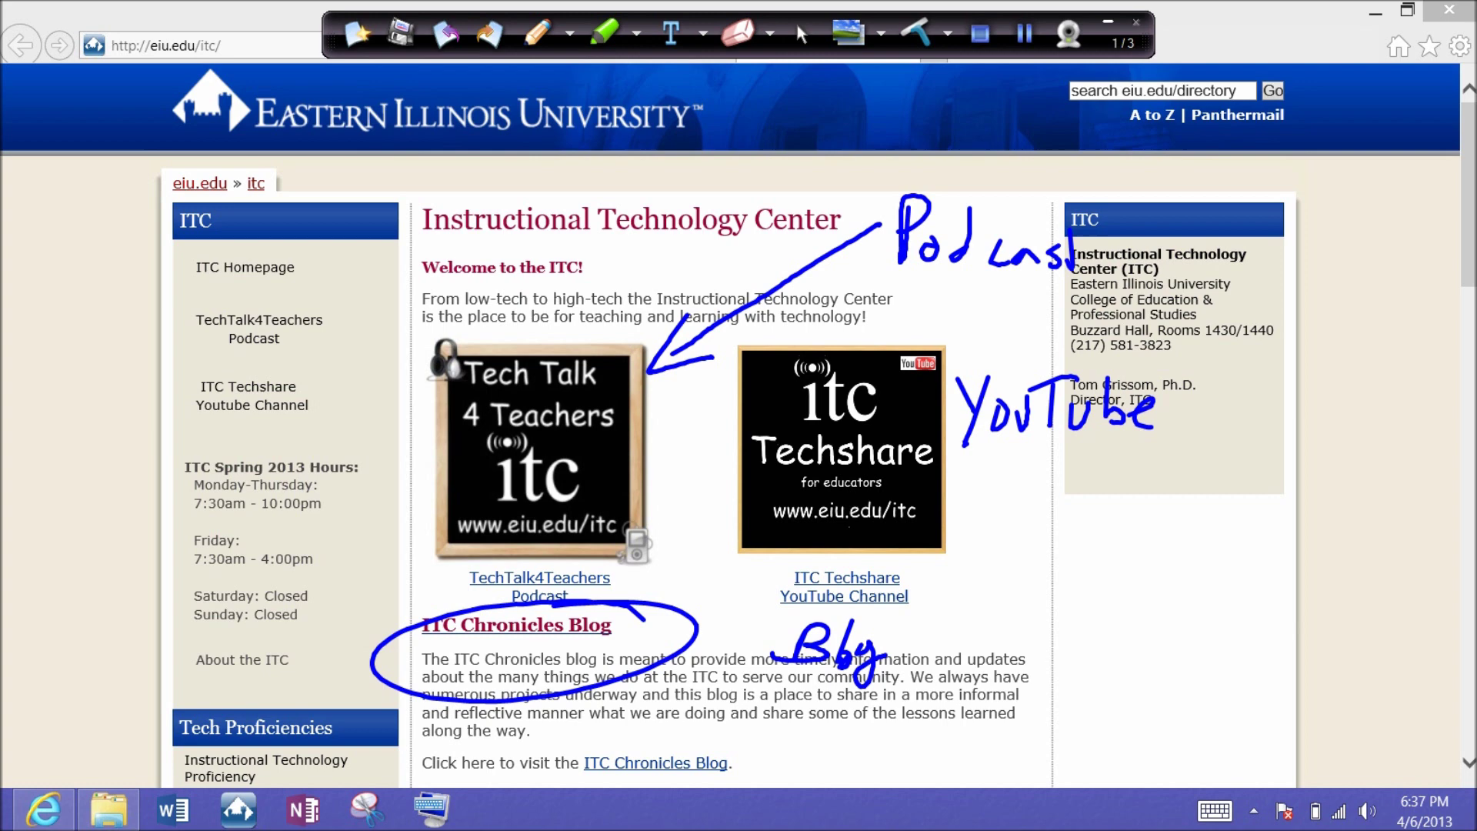
left_click(737, 32)
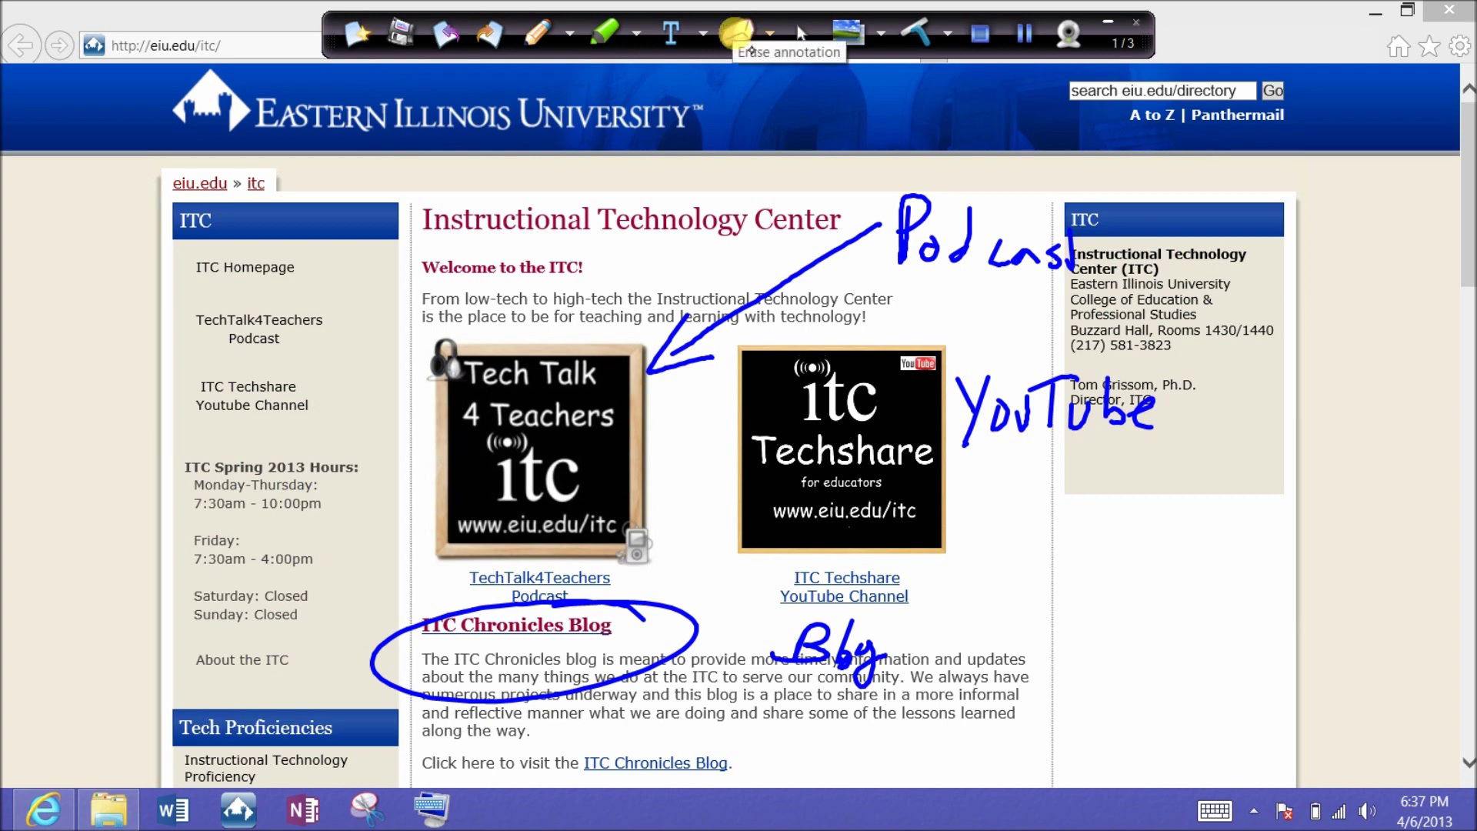
Step: Erase and rewrite the 'Blog' label, then clear all annotations from the ITC page
mouse_move(824, 676)
left_mouse_down()
mouse_move(809, 671)
mouse_move(854, 680)
left_mouse_up()
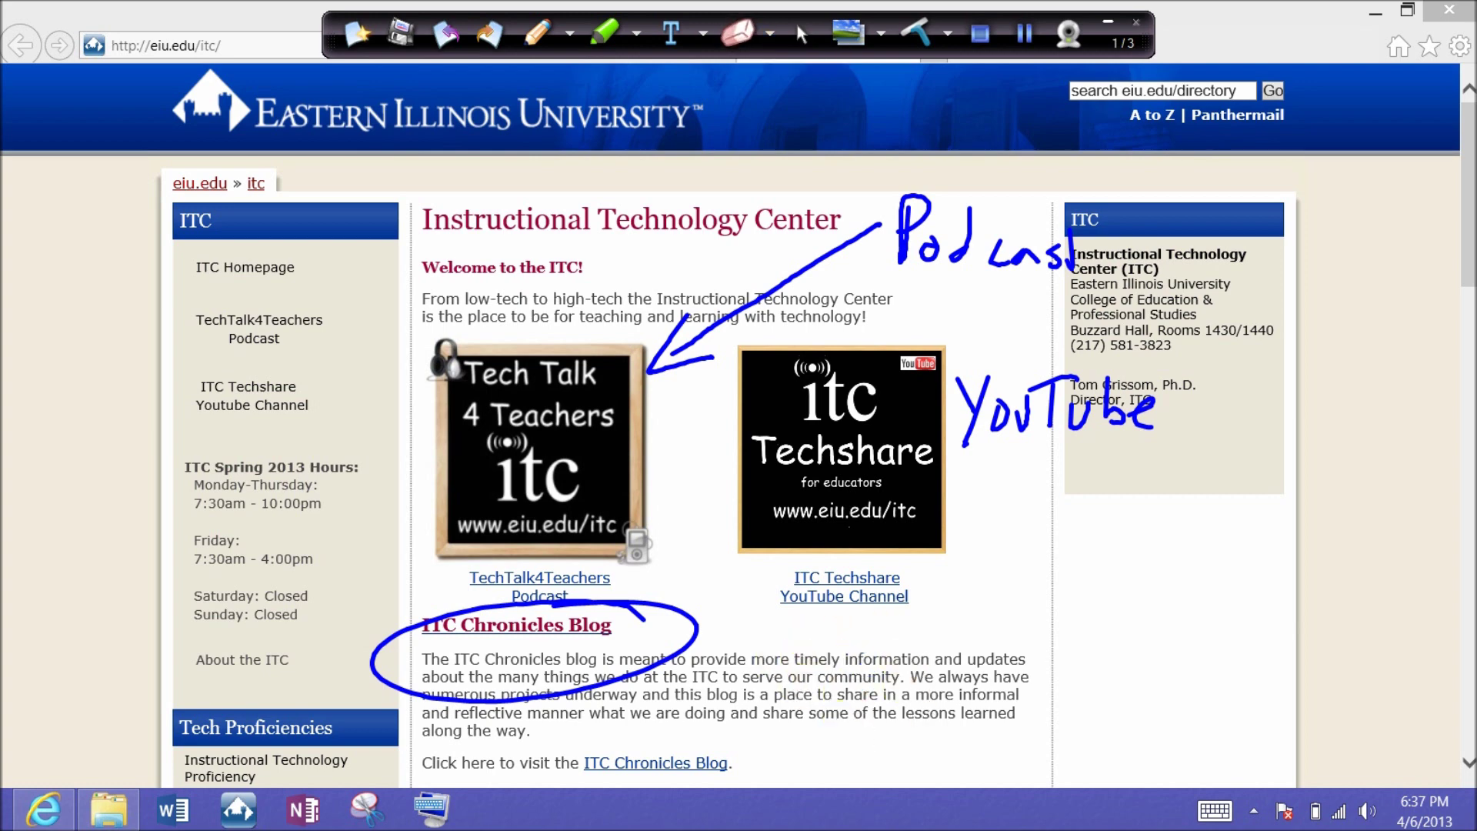
left_click(537, 32)
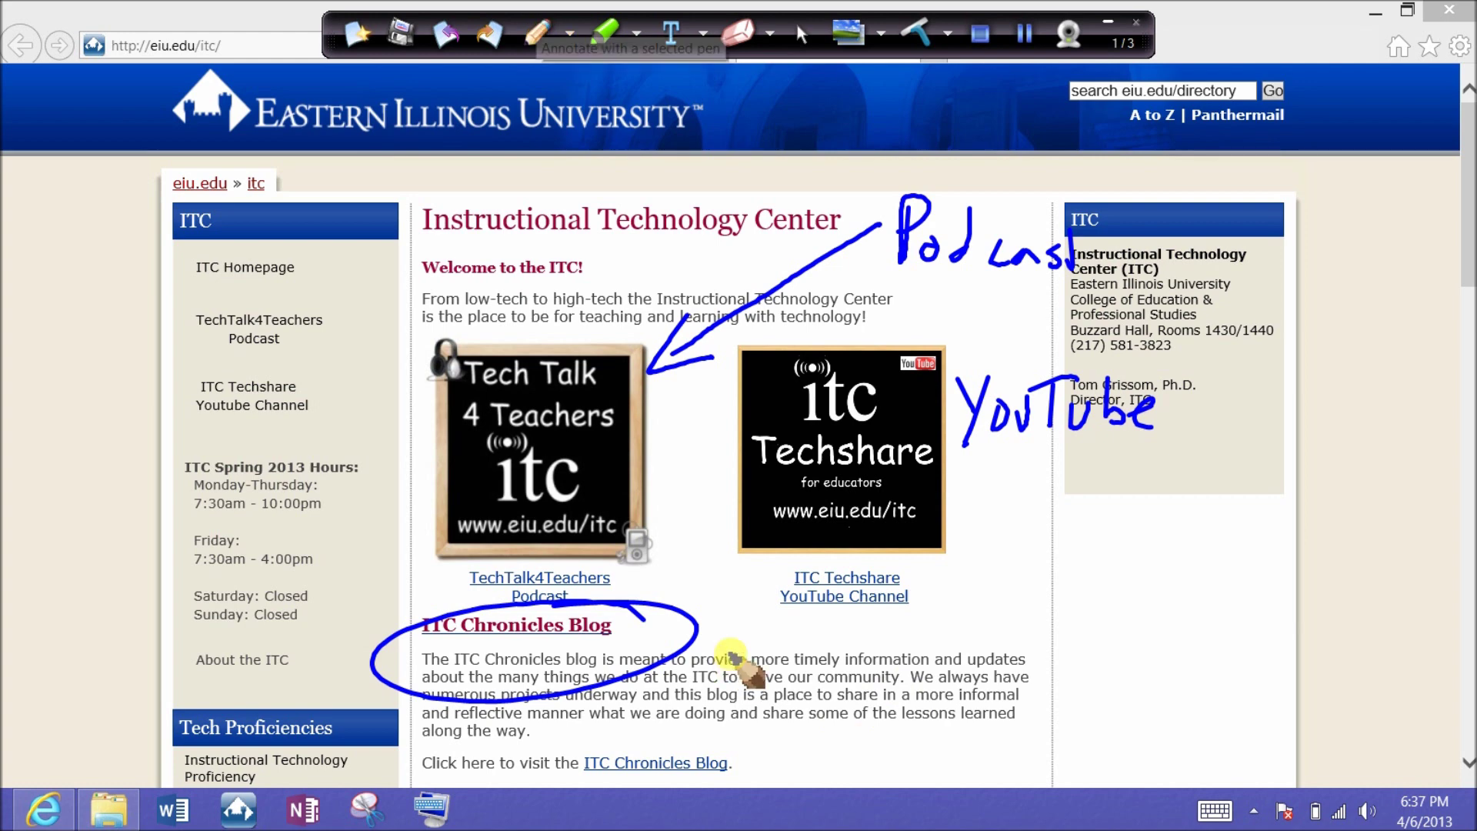
mouse_move(761, 640)
left_mouse_down()
mouse_move(777, 626)
mouse_move(805, 659)
mouse_move(847, 669)
mouse_move(855, 646)
mouse_move(904, 640)
left_mouse_up()
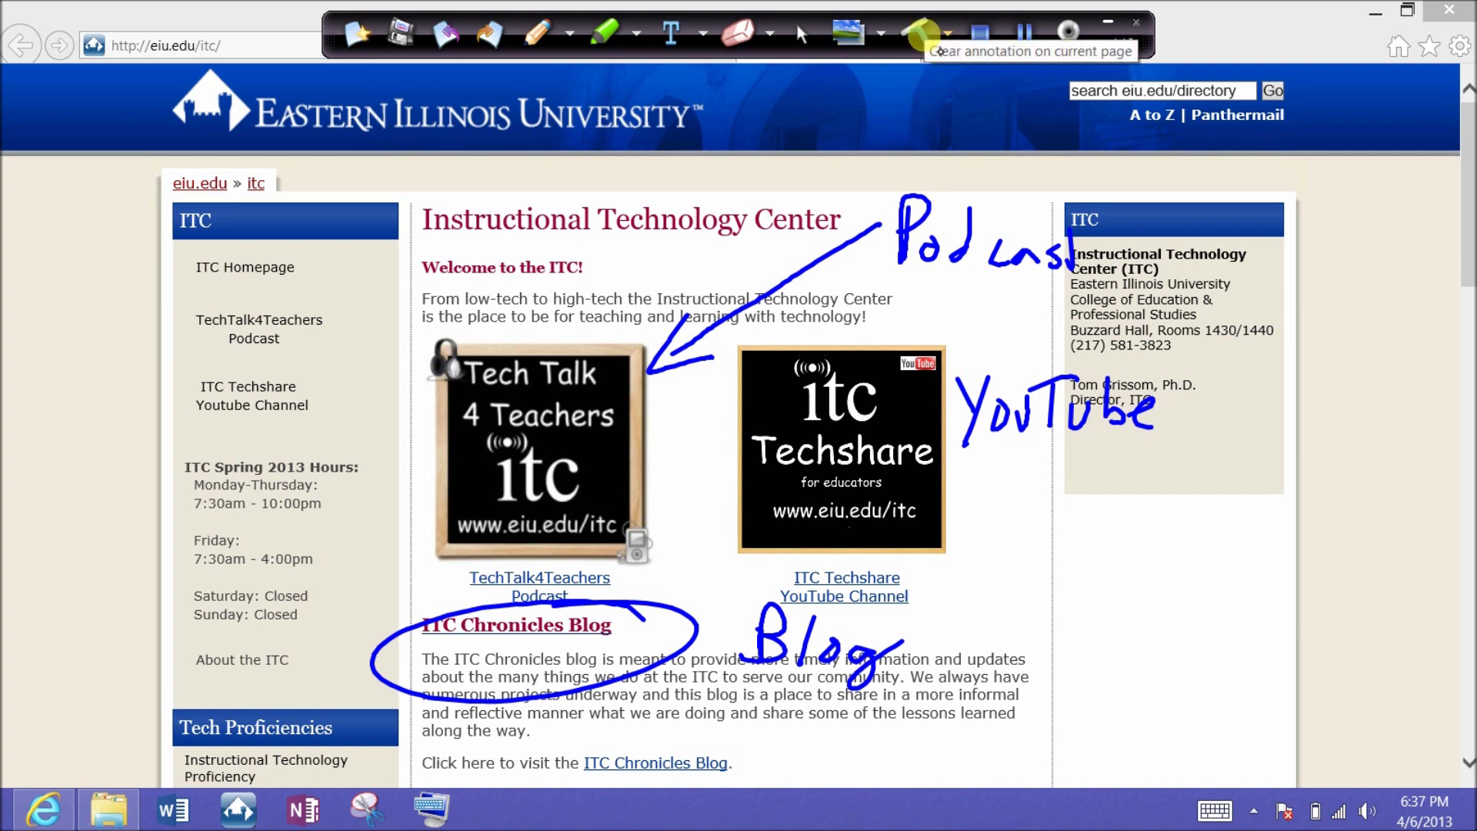
left_click(915, 32)
left_click(800, 45)
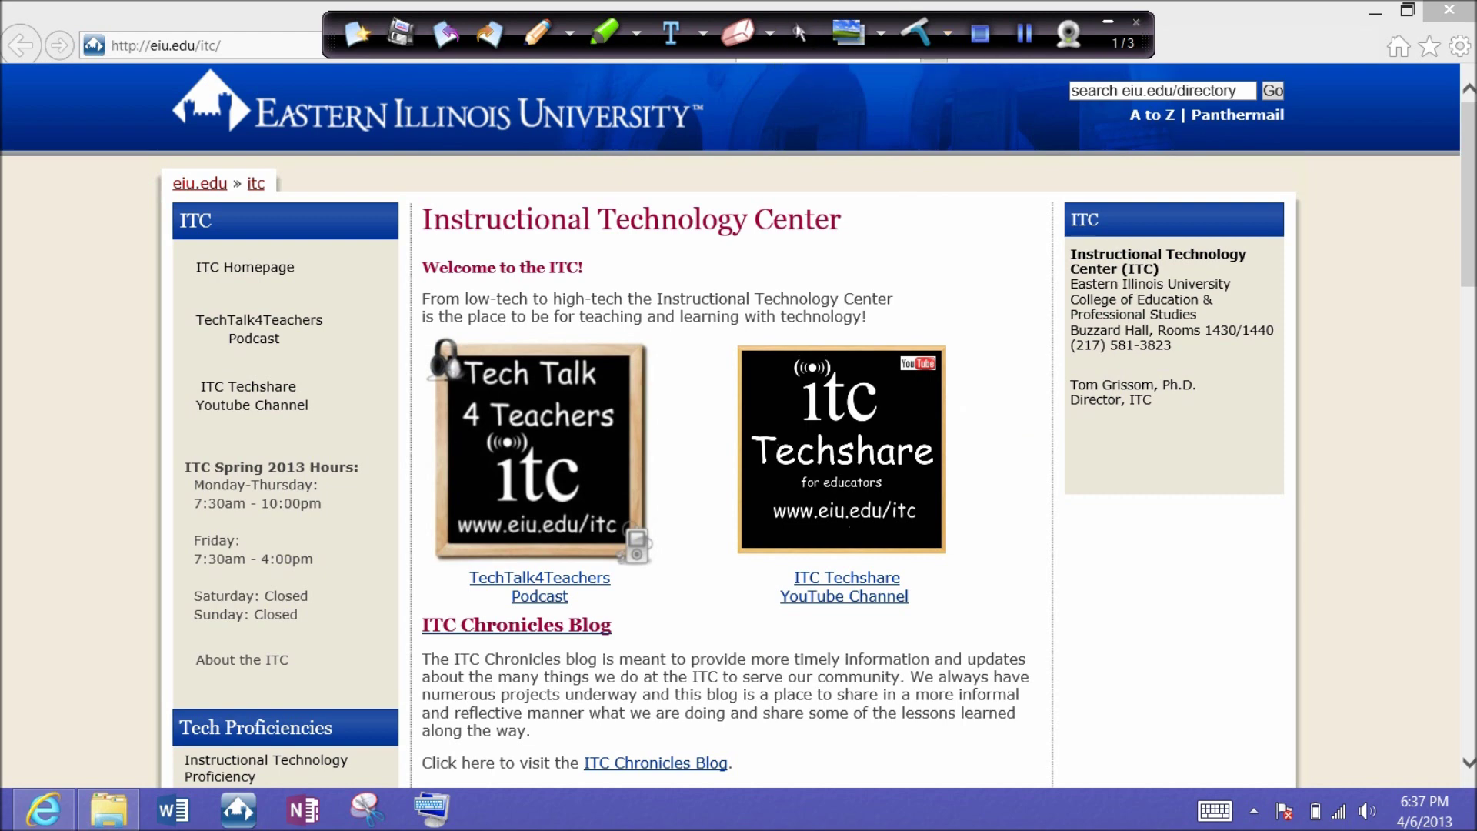
Step: Close Internet Explorer, toggle the webcam preview on and off, and show IE's frequent-sites list
left_click(1446, 11)
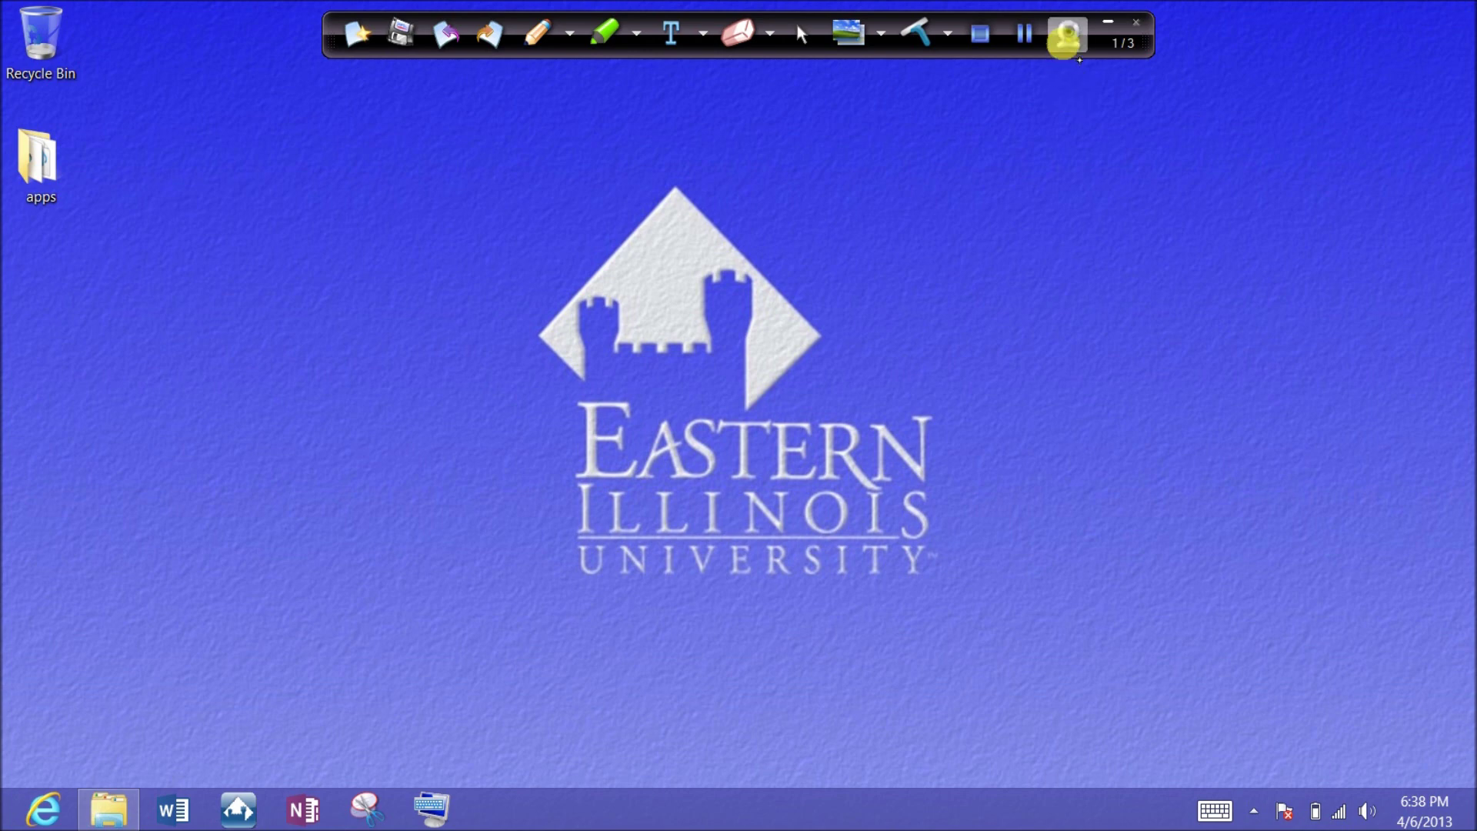
left_click(1066, 34)
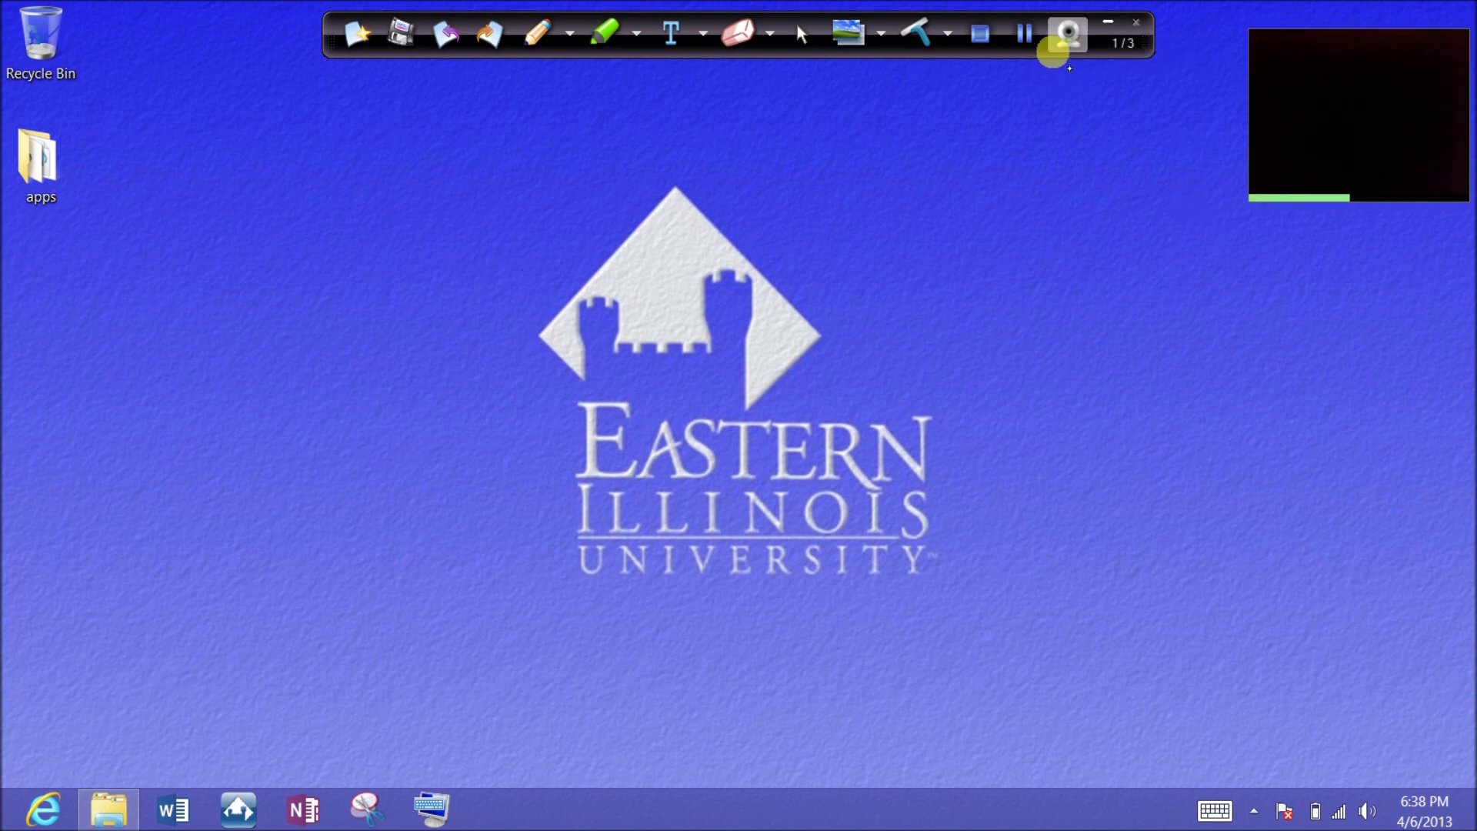
left_click(1067, 34)
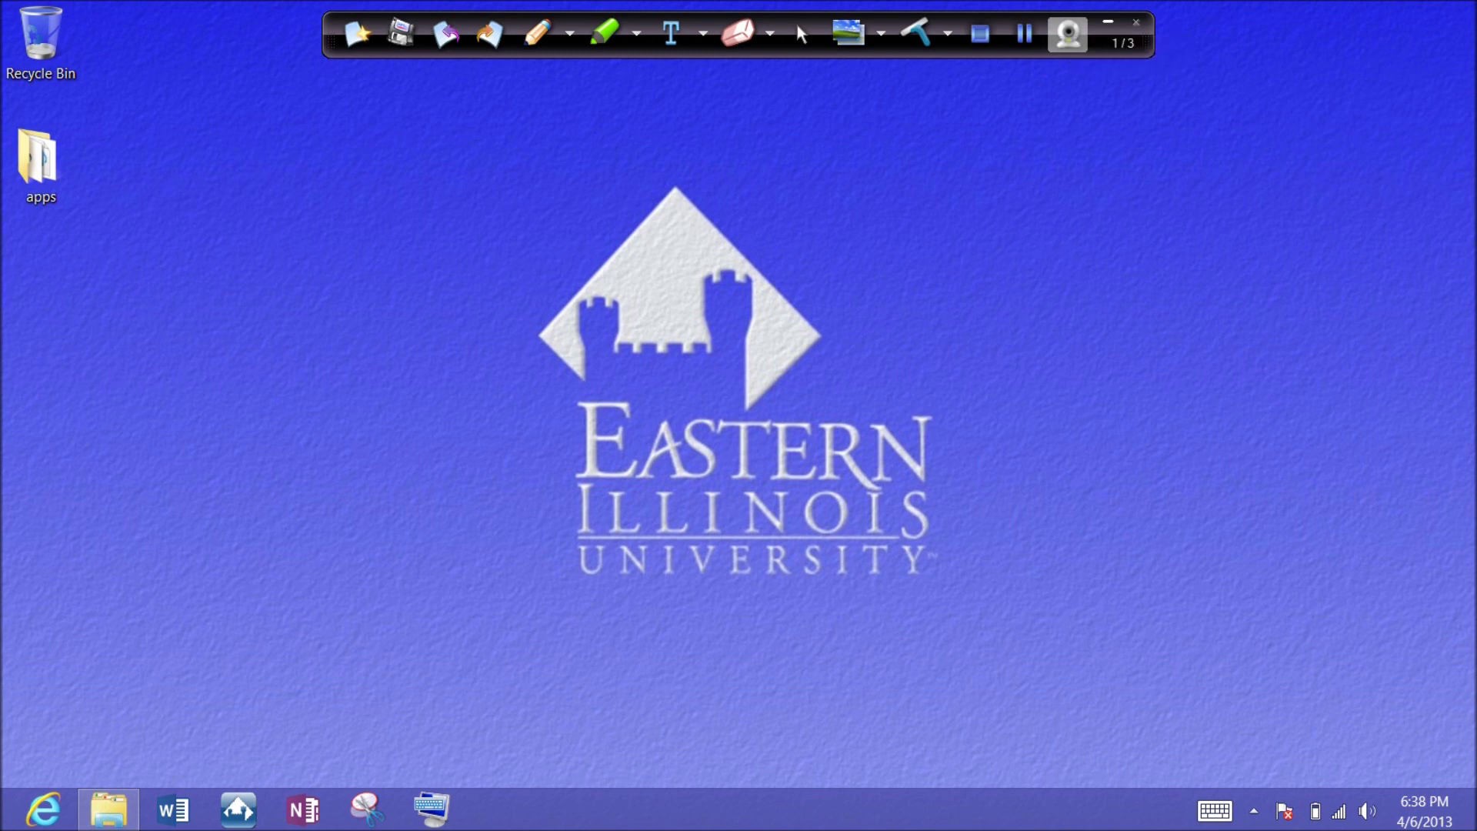
right_click(44, 809)
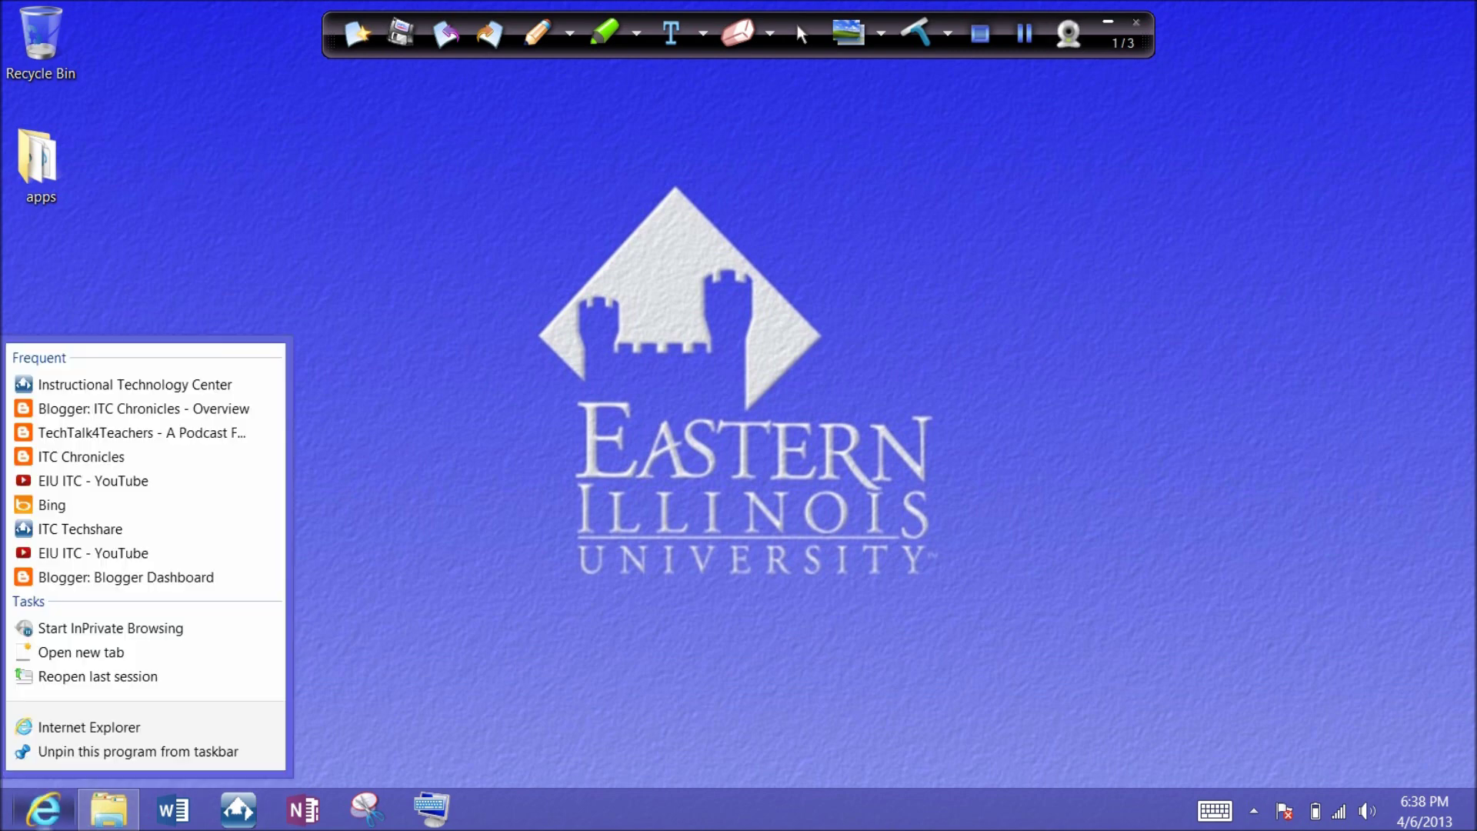
Step: Go from the ITC page via Techshare to the EIU ITC YouTube channel's uploaded videos
left_click(135, 384)
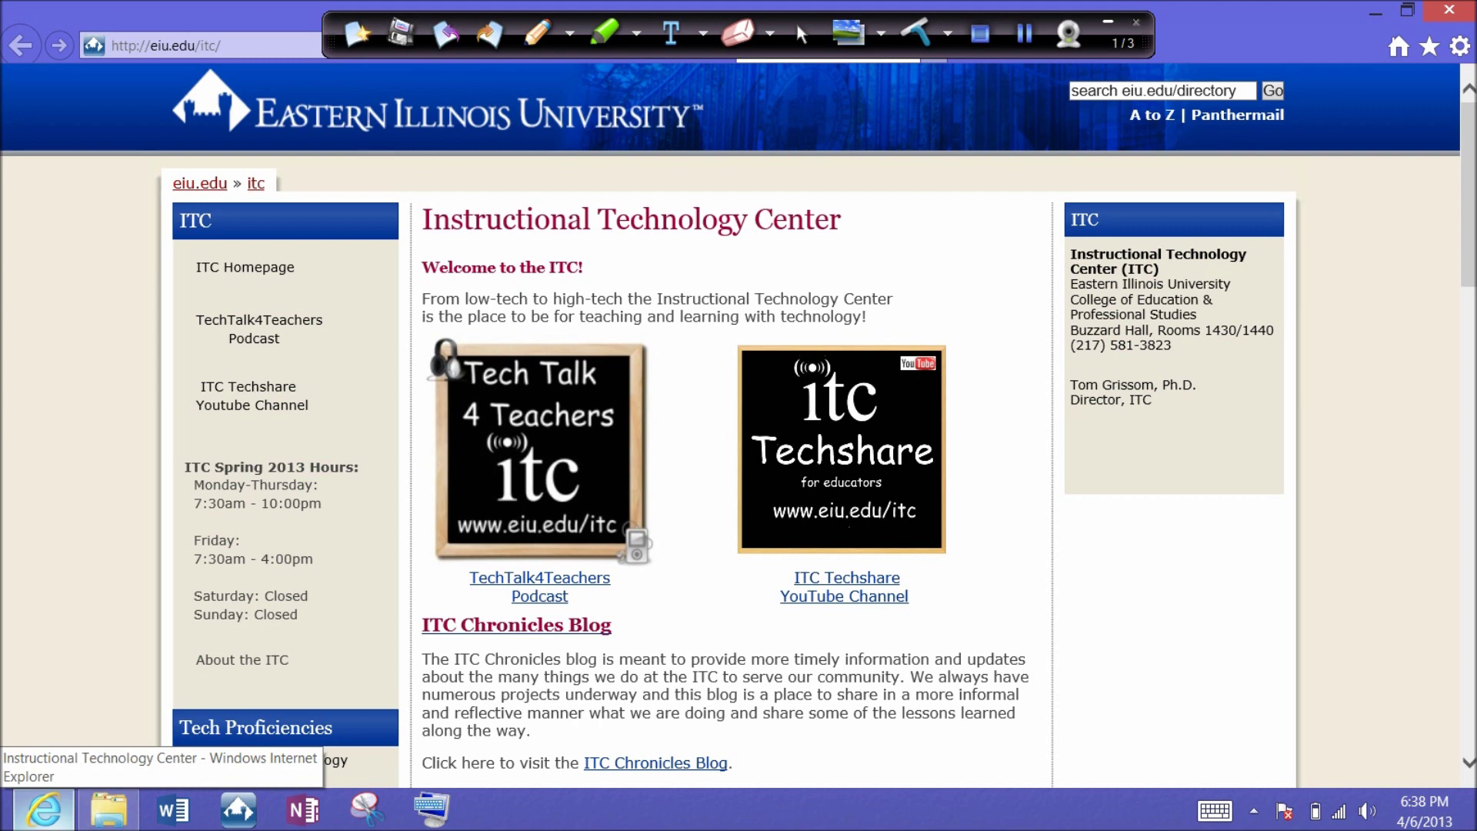
left_click(850, 460)
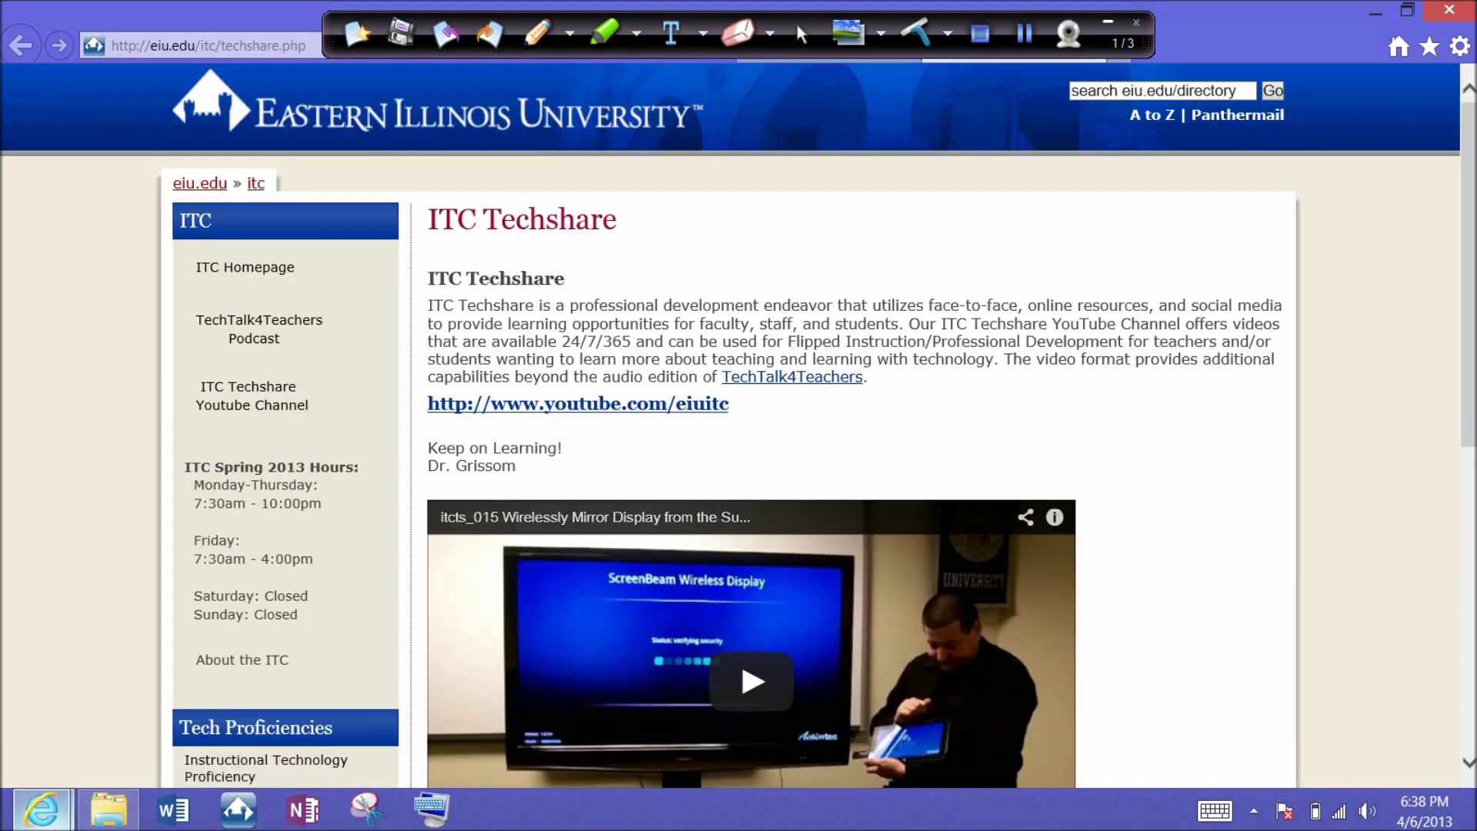
scroll(815, 423, "down", 3)
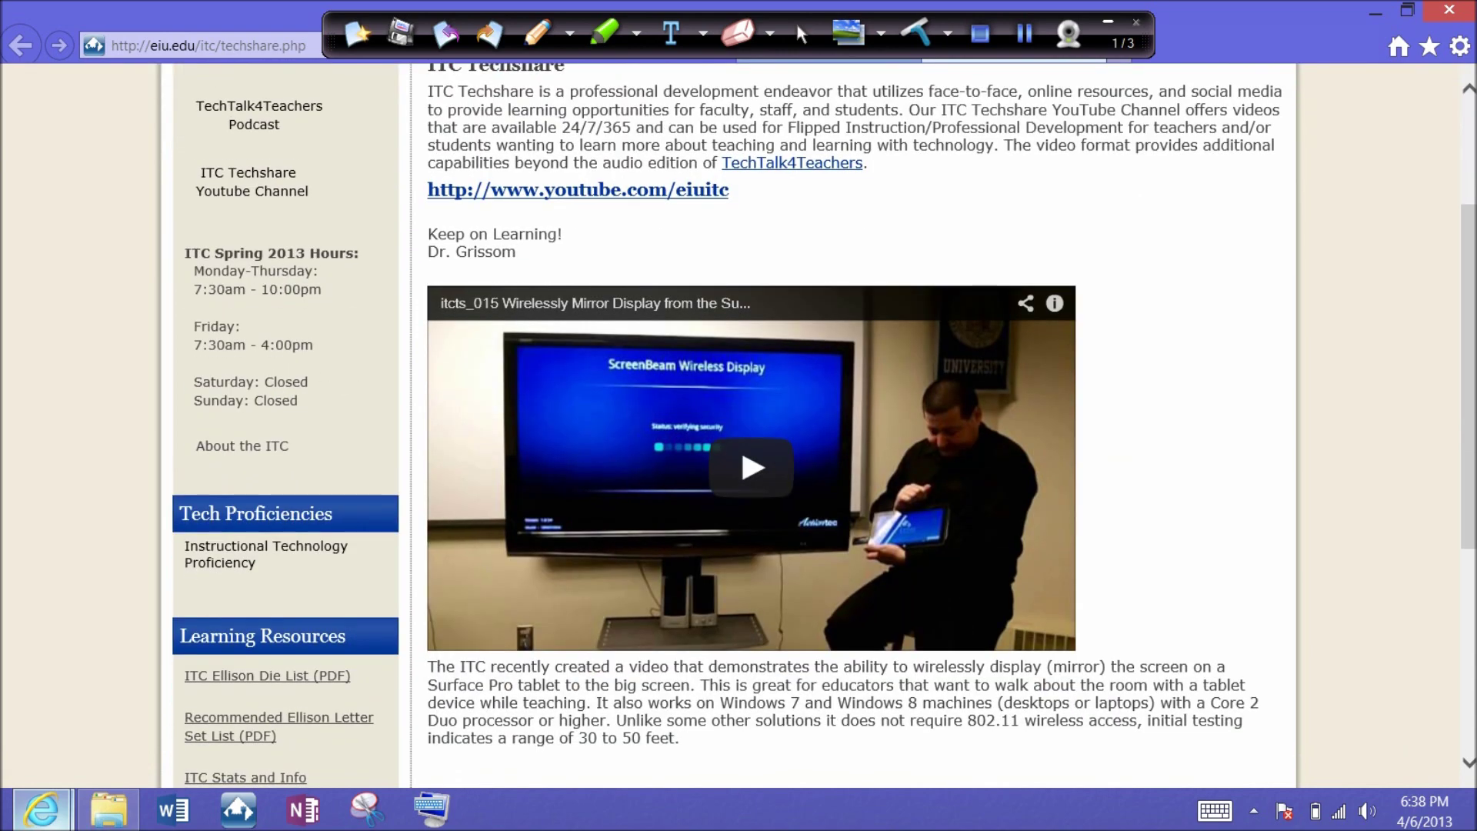
left_click(578, 189)
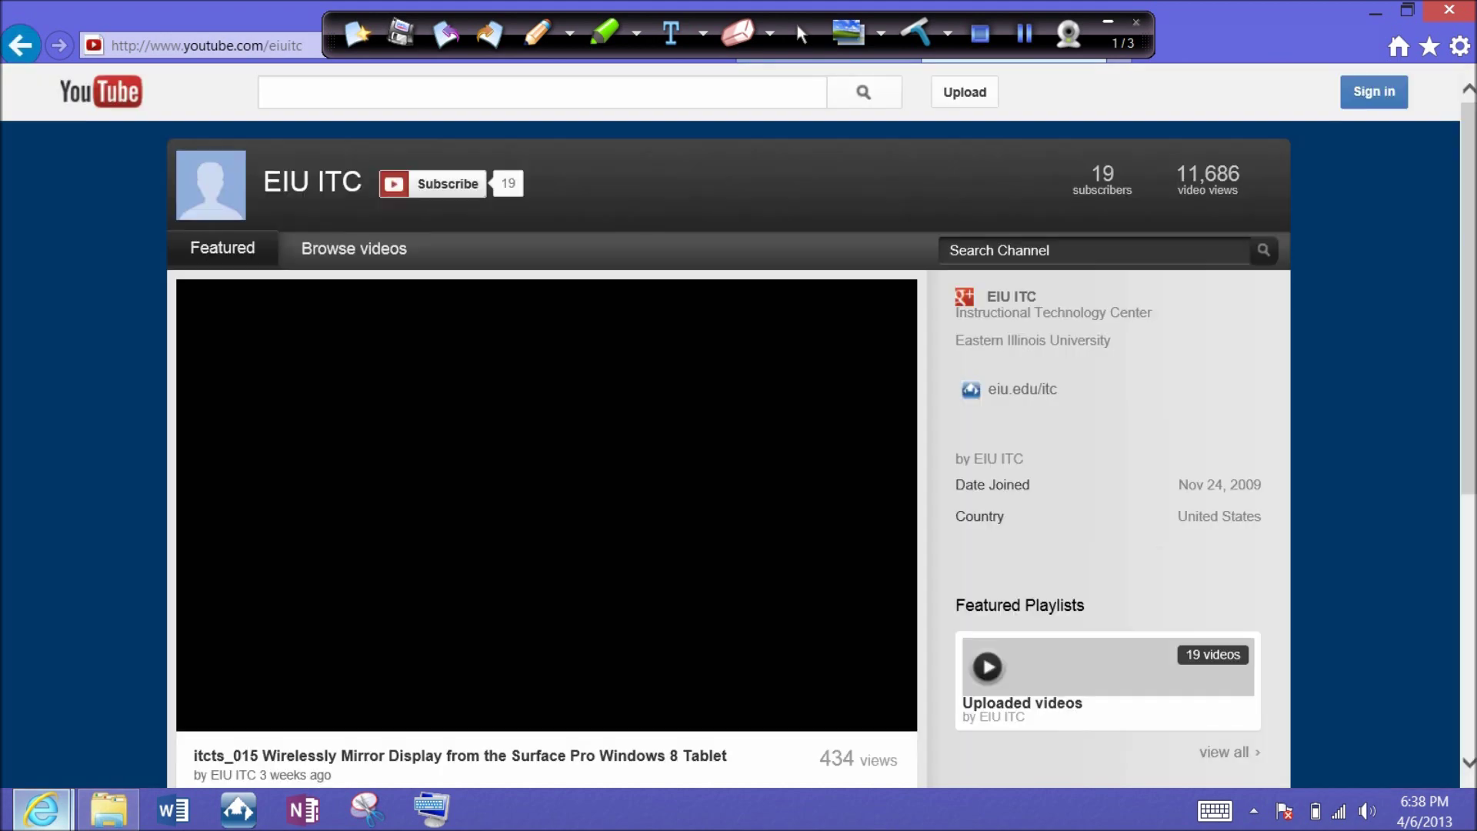
left_click(354, 248)
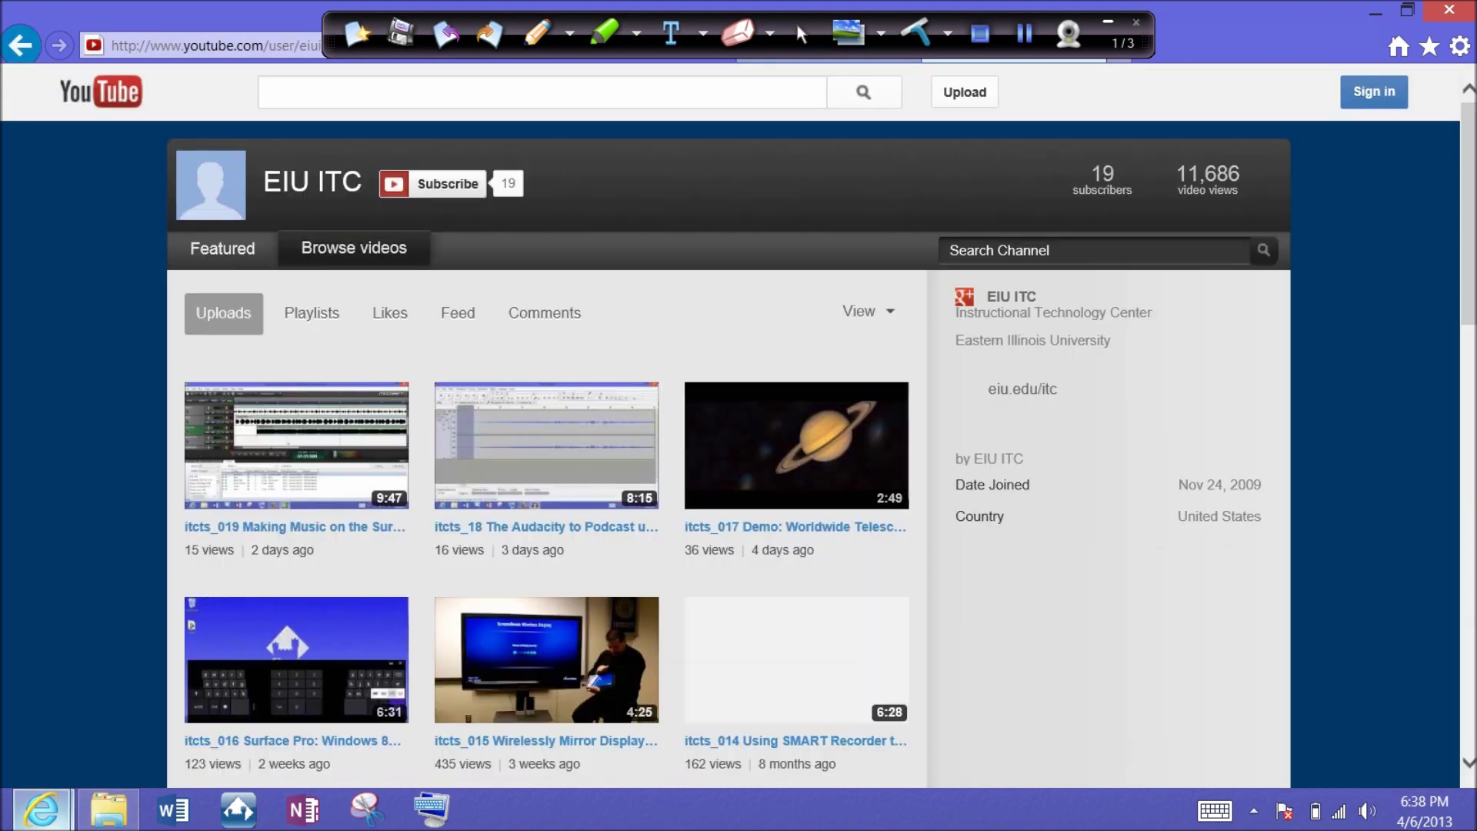
Step: Play itcts_013, mute and pause it at 0:08, and set the pen to white
scroll(738, 423, "down", 5)
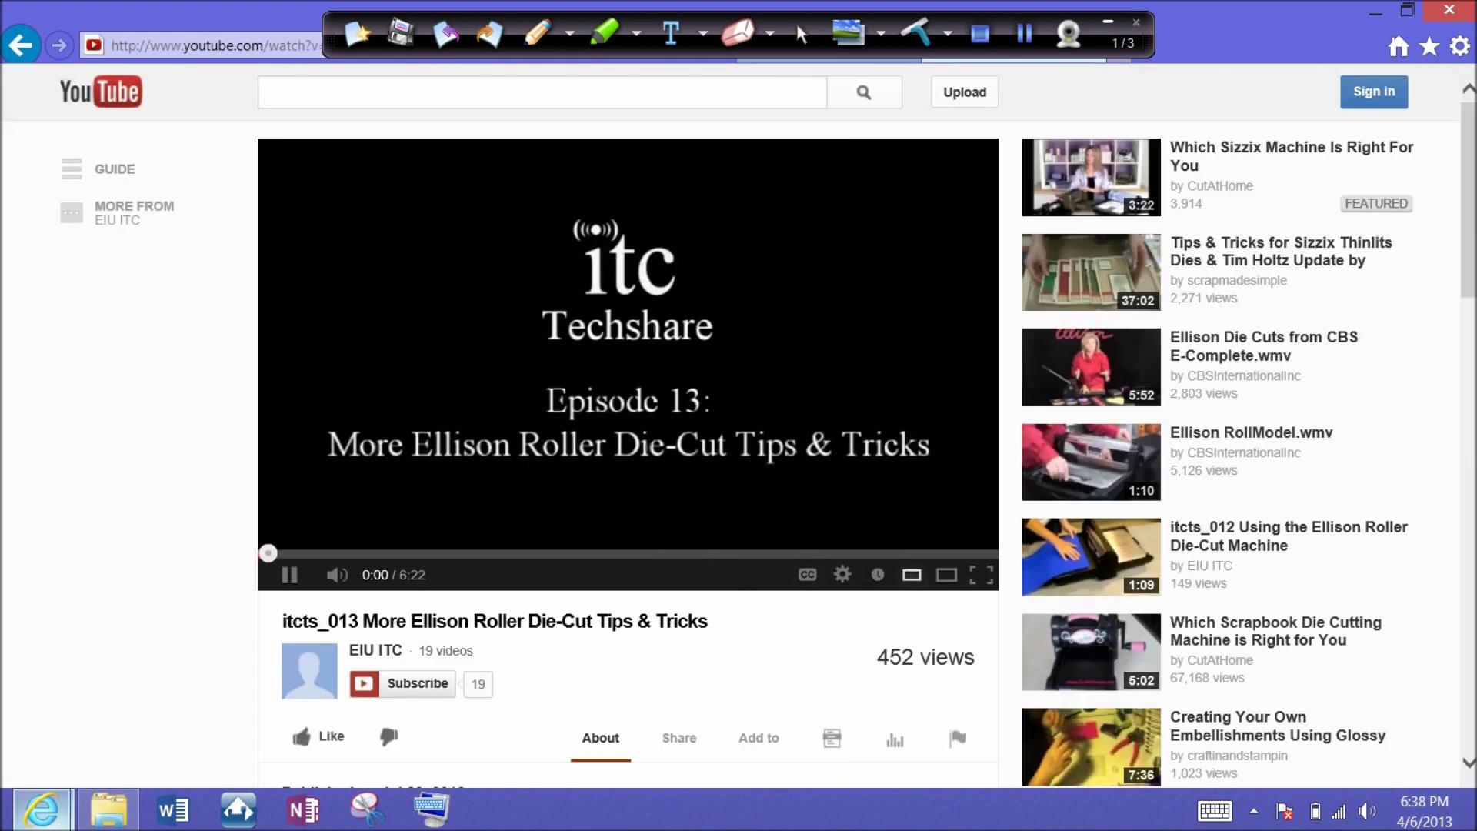
left_click(337, 575)
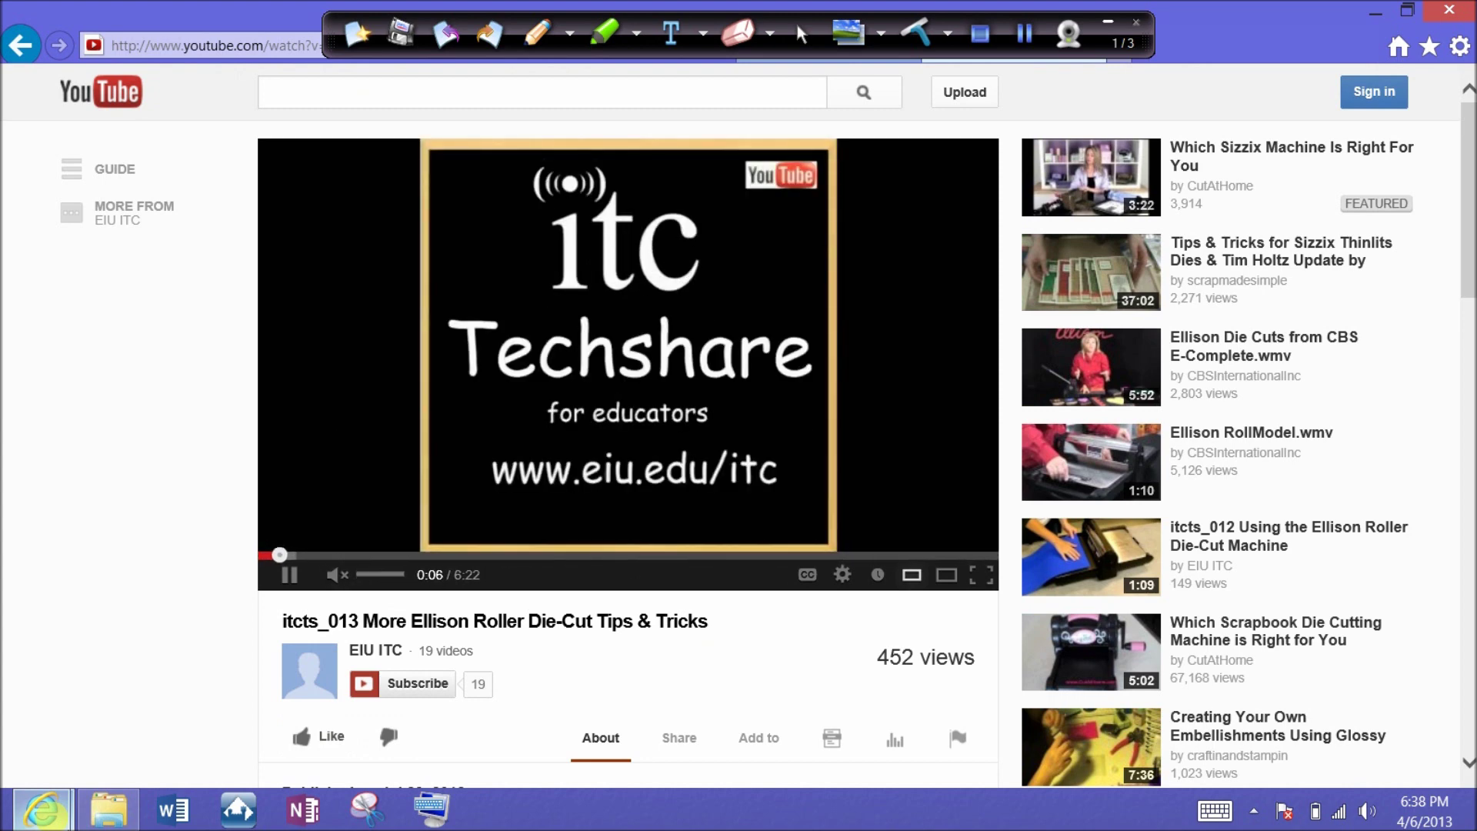
key("space")
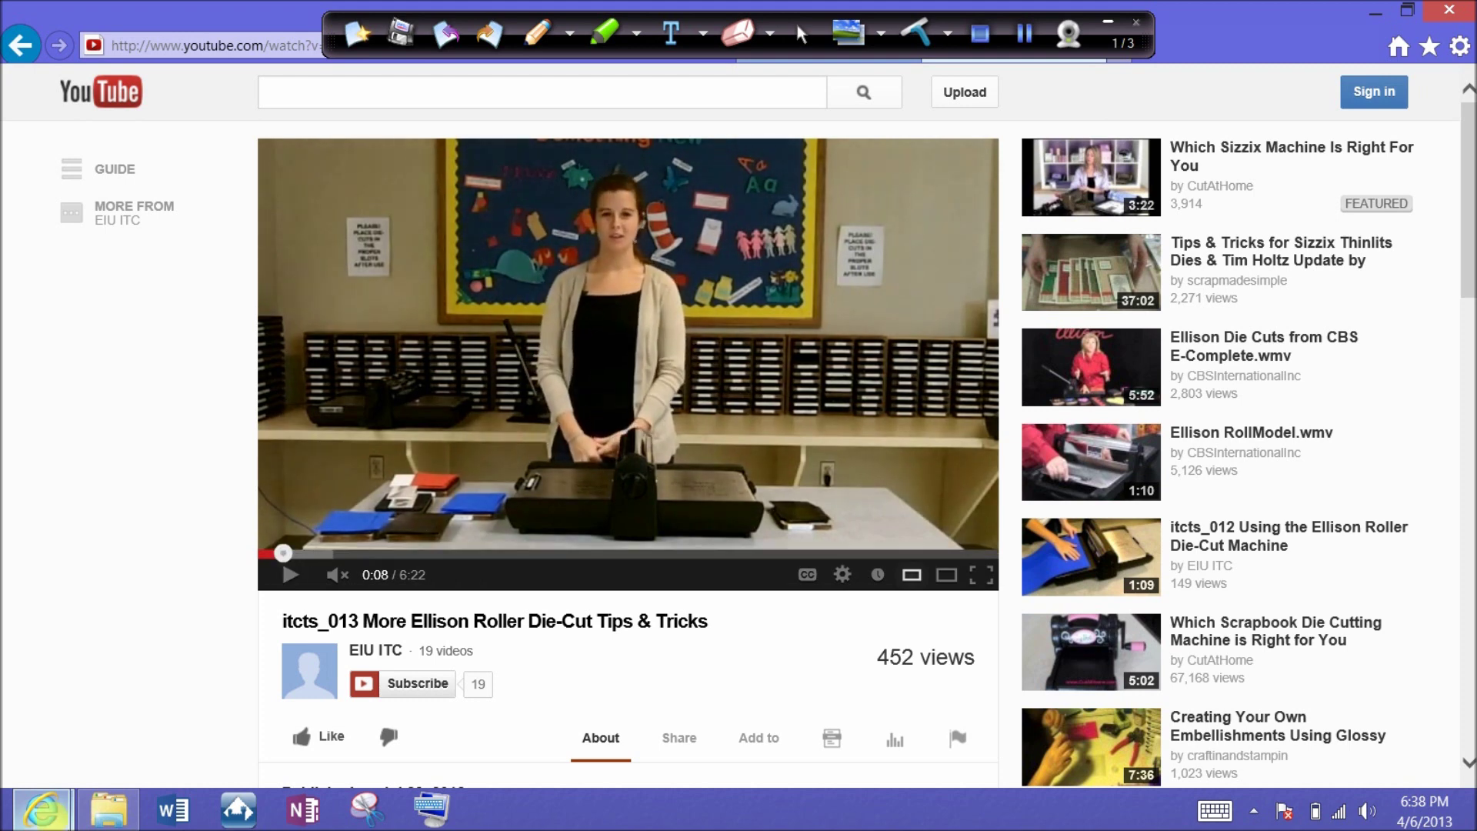
left_click(570, 34)
left_click(563, 149)
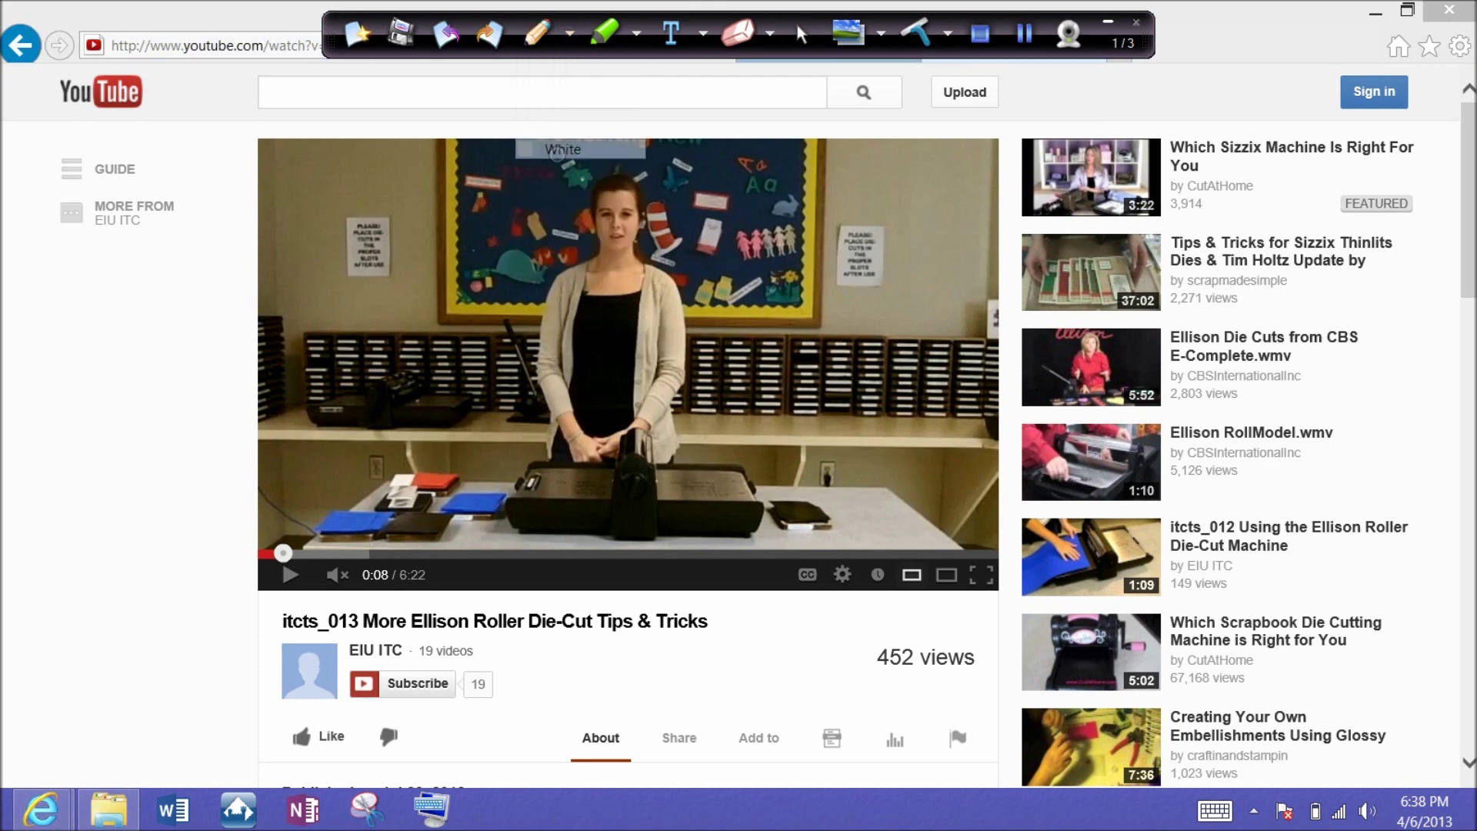
Step: Circle the paper dolls in white, clear the mark, and close all Internet Explorer tabs
mouse_move(806, 205)
left_mouse_down()
mouse_move(751, 204)
mouse_move(699, 275)
mouse_move(837, 258)
mouse_move(782, 219)
mouse_move(731, 285)
left_mouse_up()
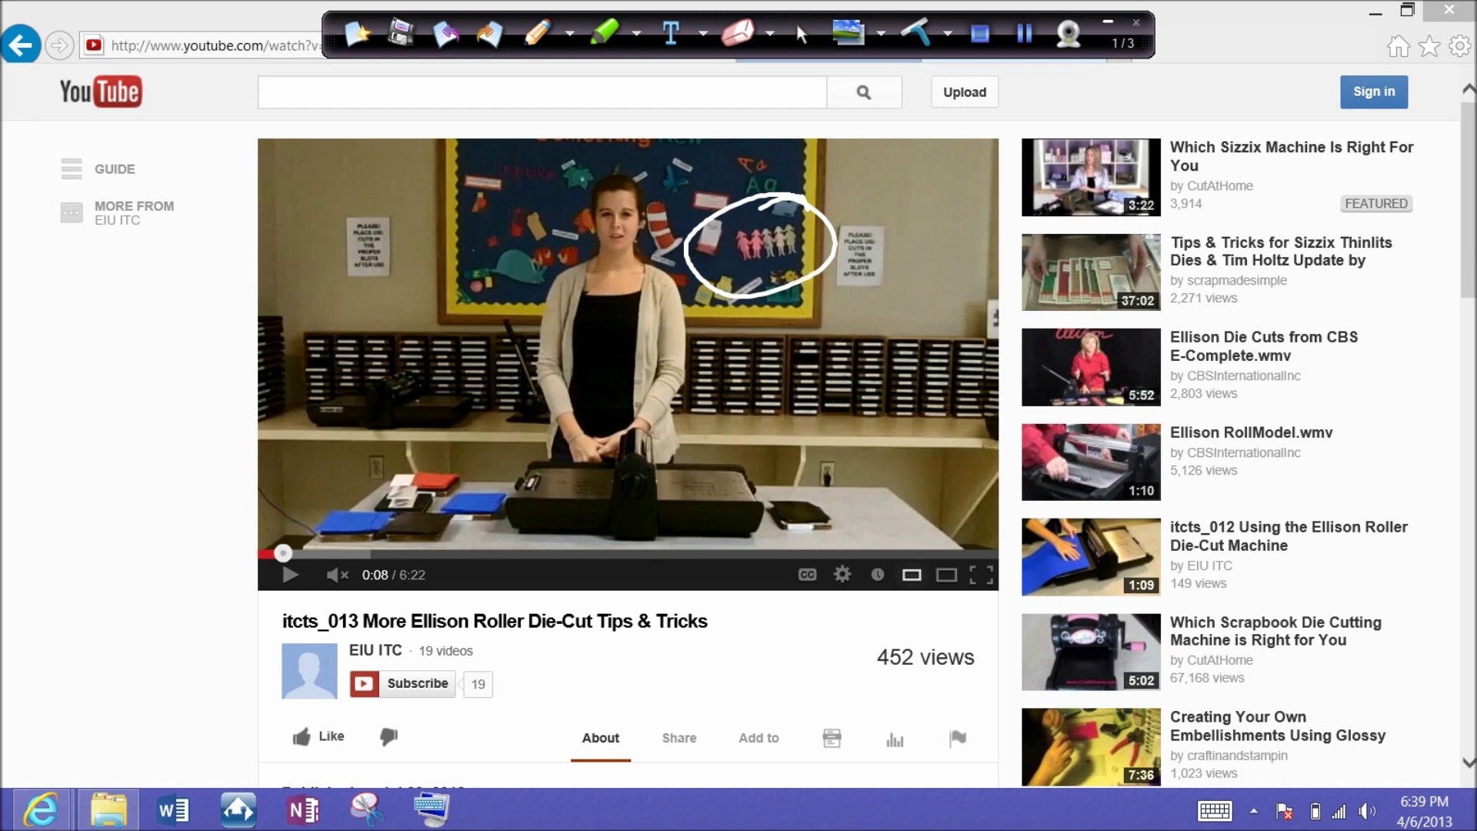
left_click(917, 34)
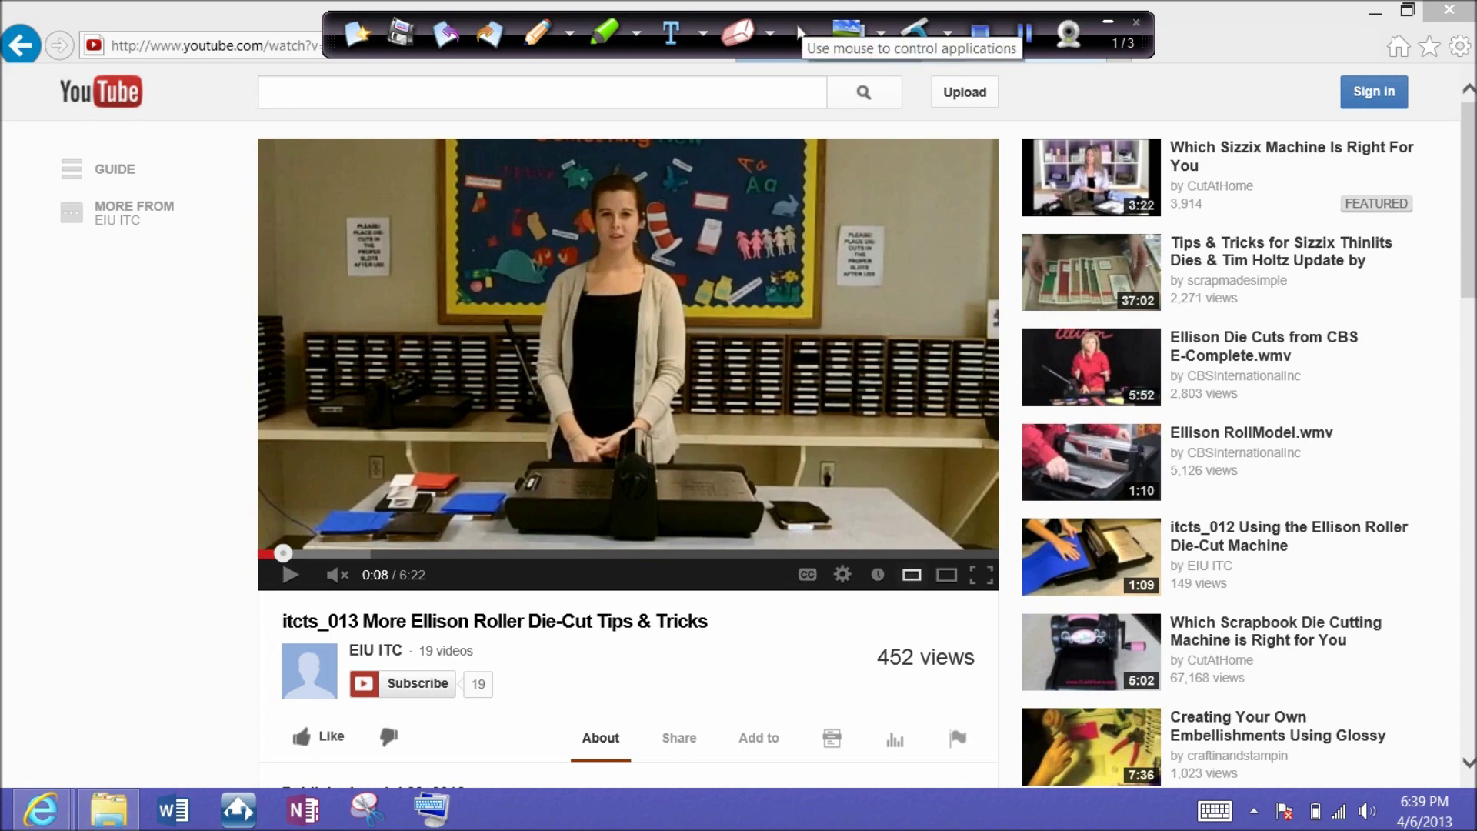
left_click(800, 33)
left_click(1450, 9)
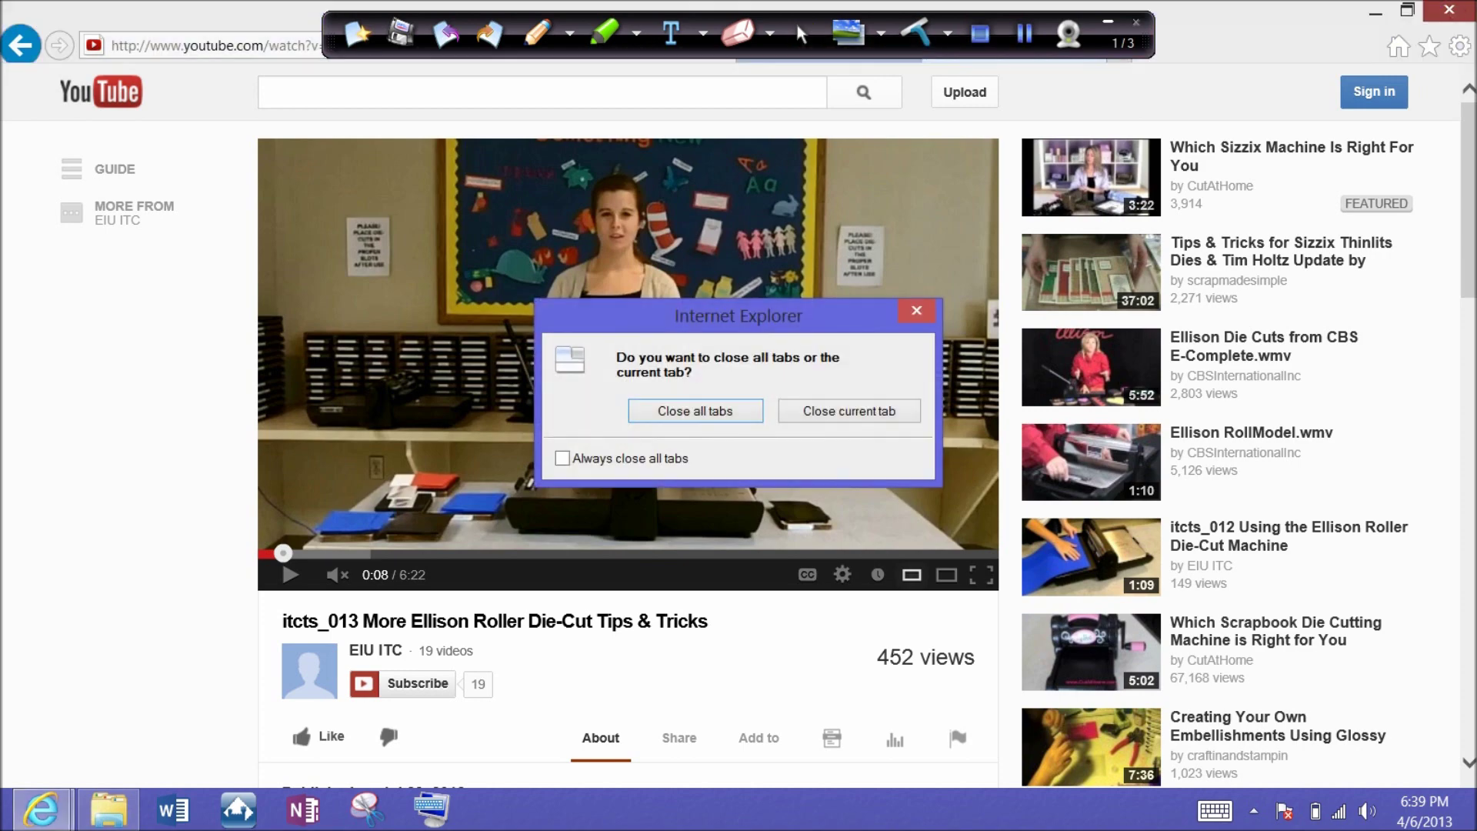
left_click(717, 416)
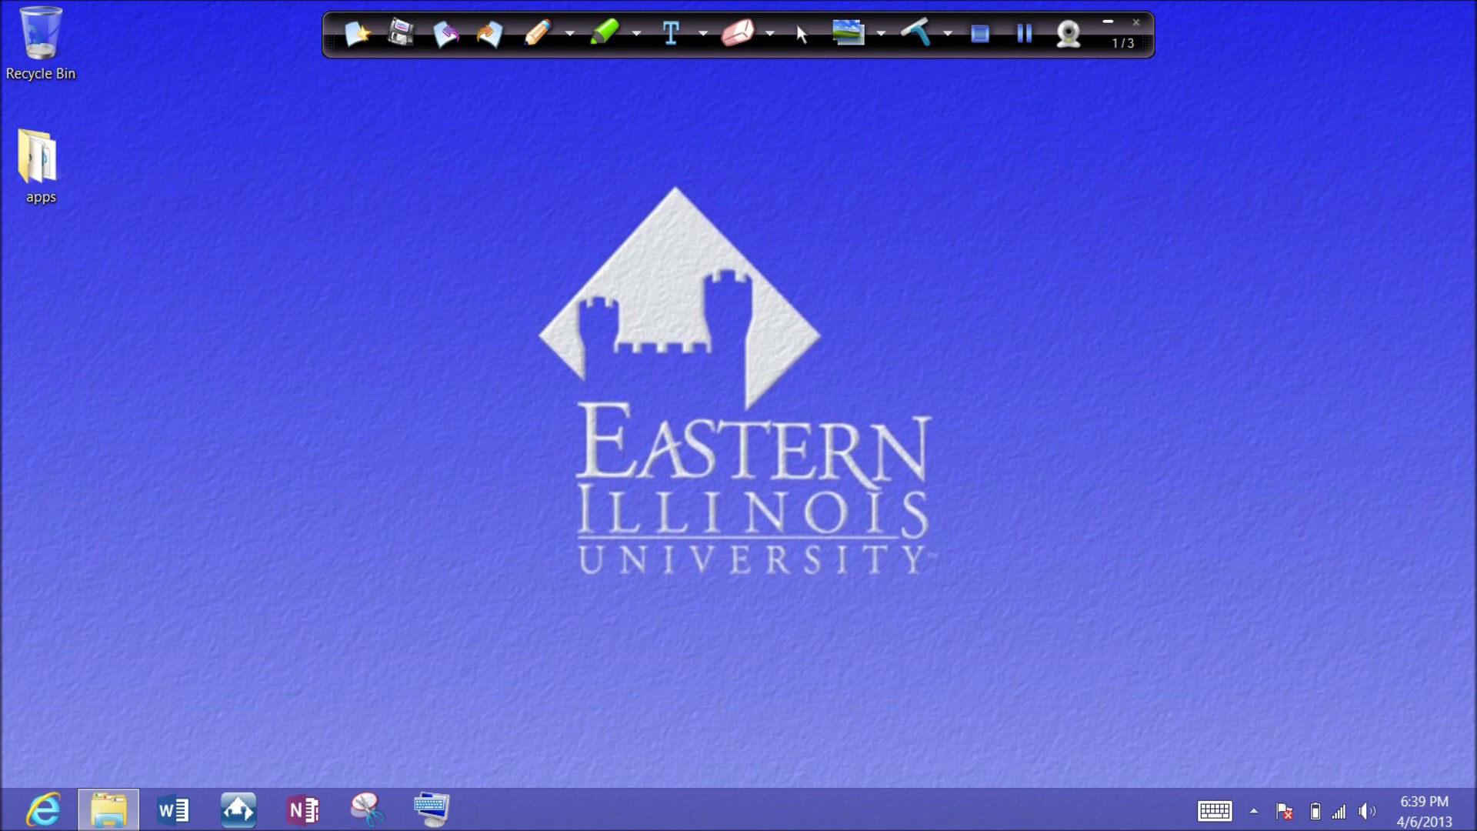
Step: With the pen, draw a white upward arrow near the top edge, right of centre, pointing at the stop button
left_click(537, 34)
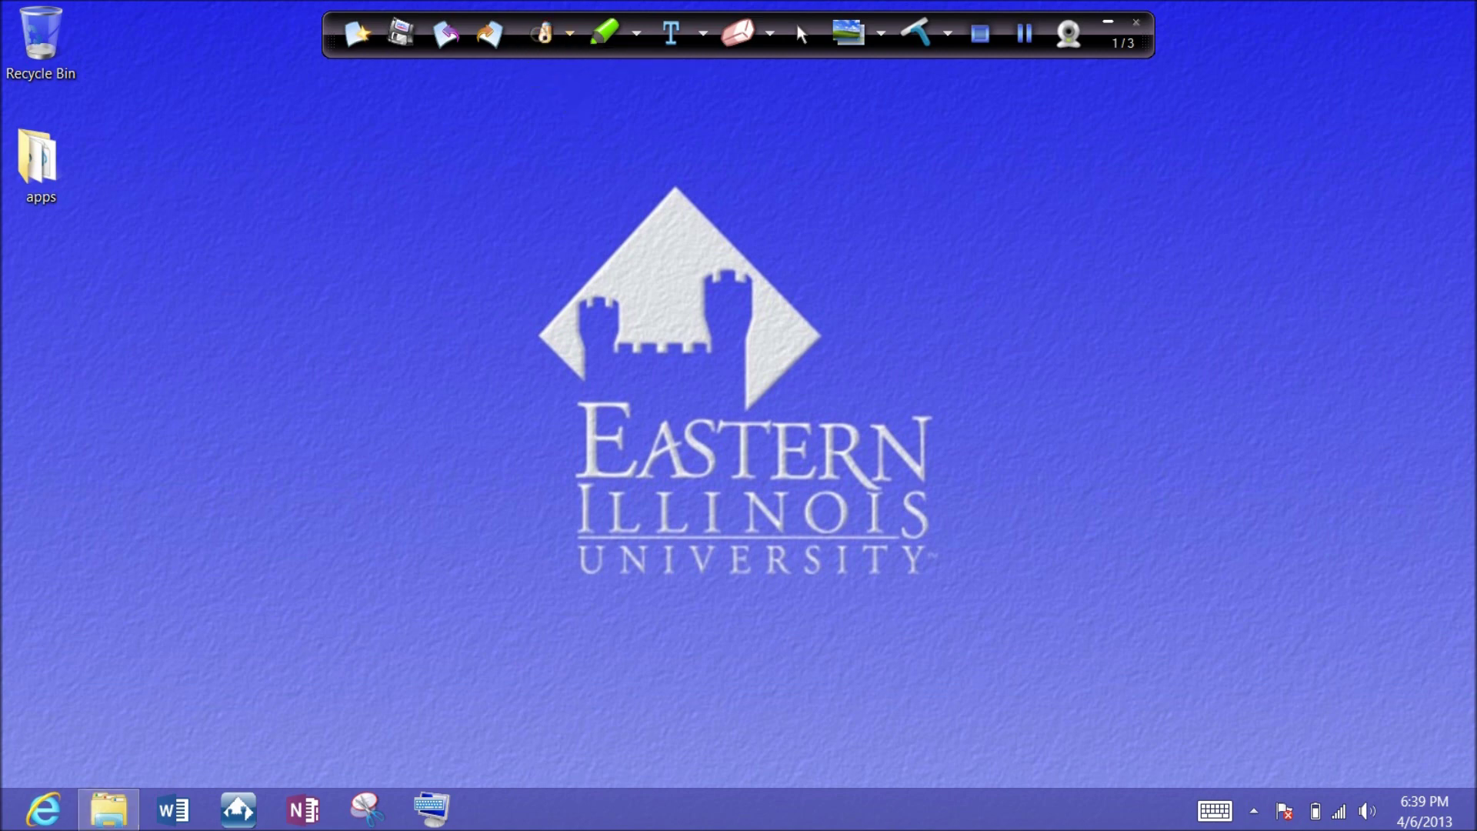
left_click_drag(983, 72, 974, 185)
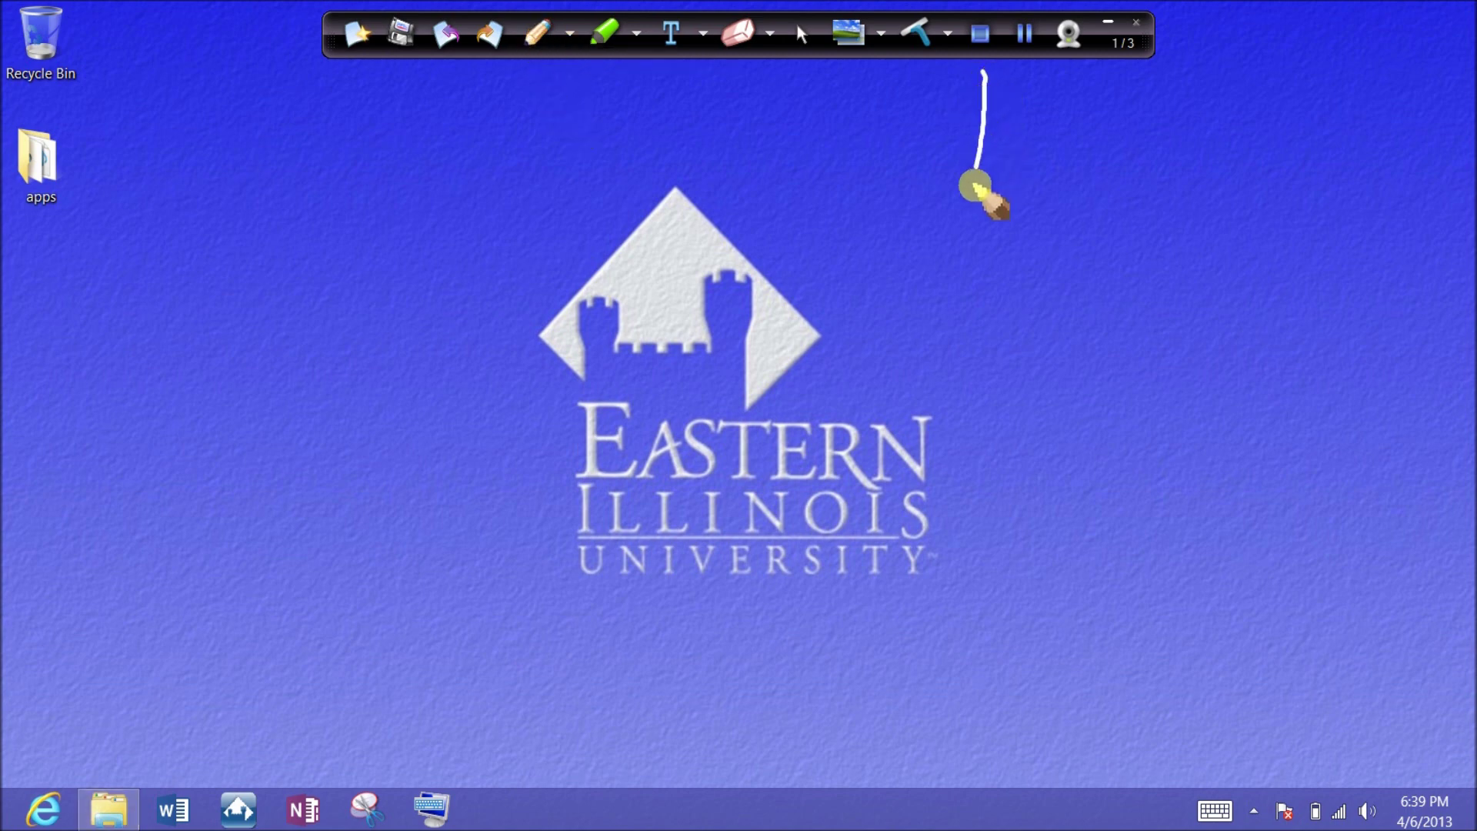
mouse_move(959, 89)
left_mouse_down()
mouse_move(978, 60)
mouse_move(1008, 106)
left_mouse_up()
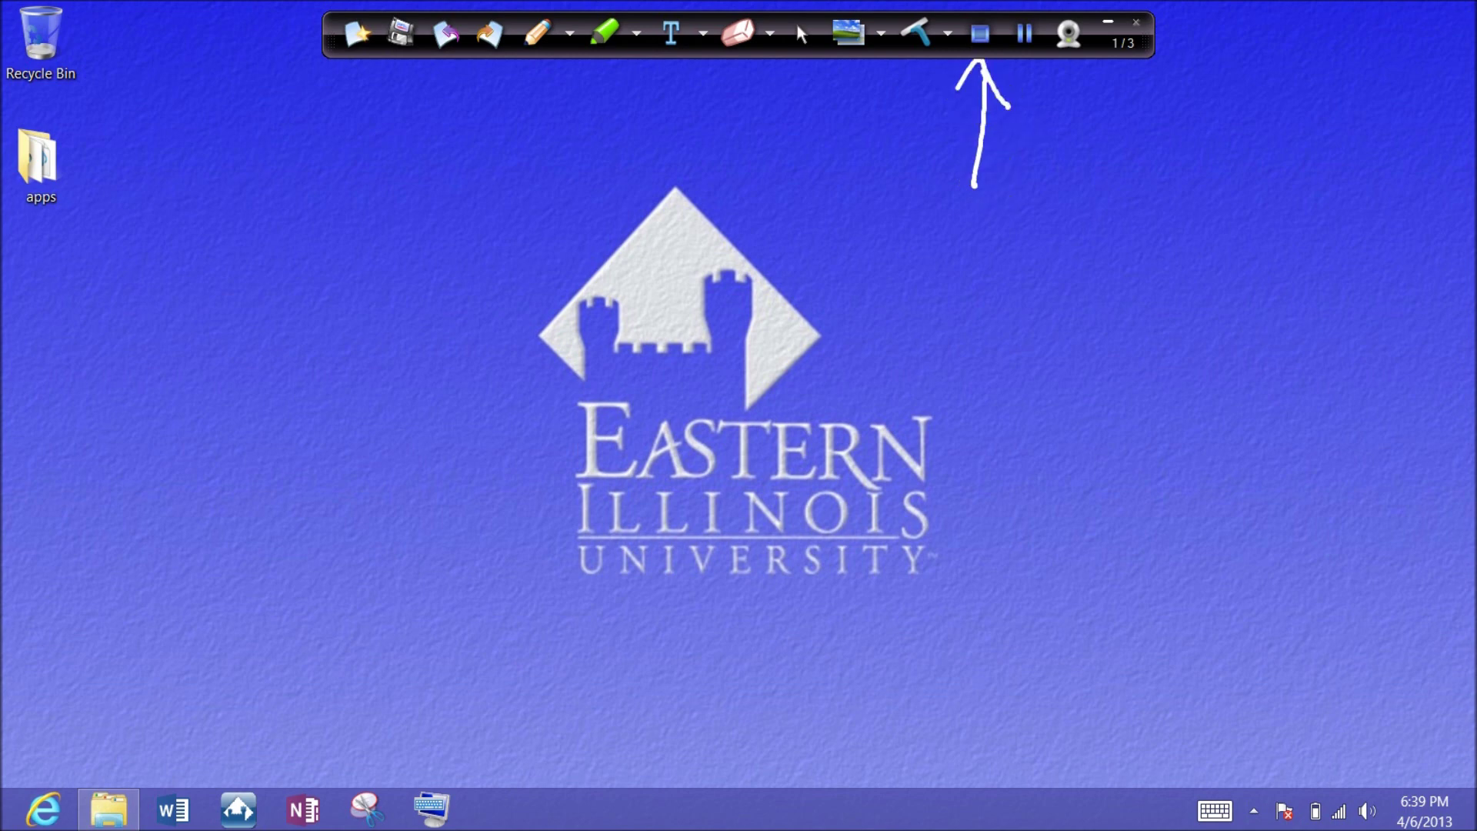